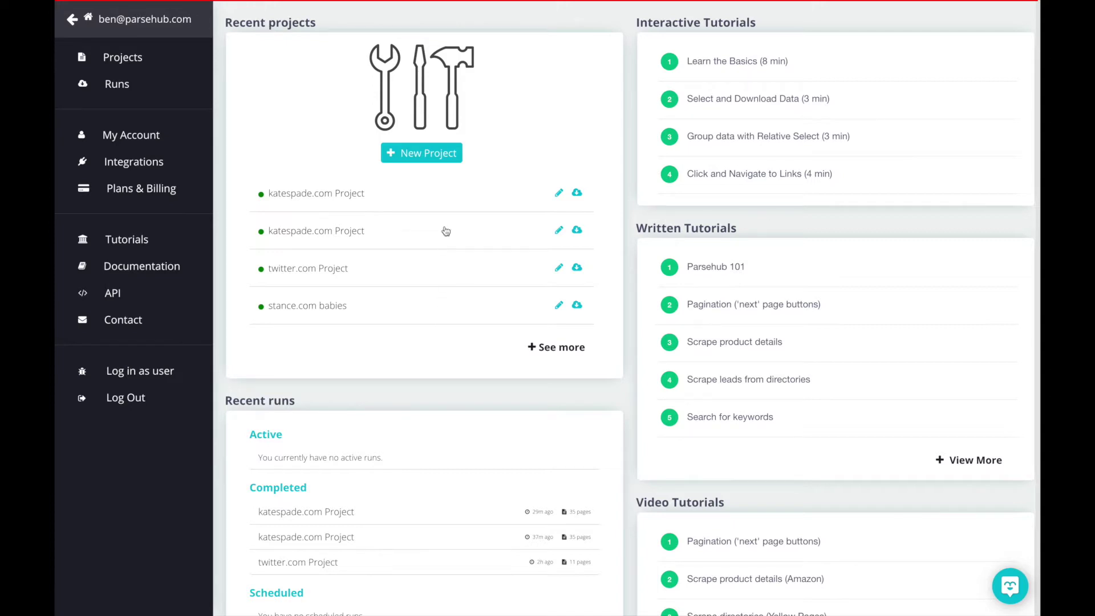
pyautogui.click(423, 153)
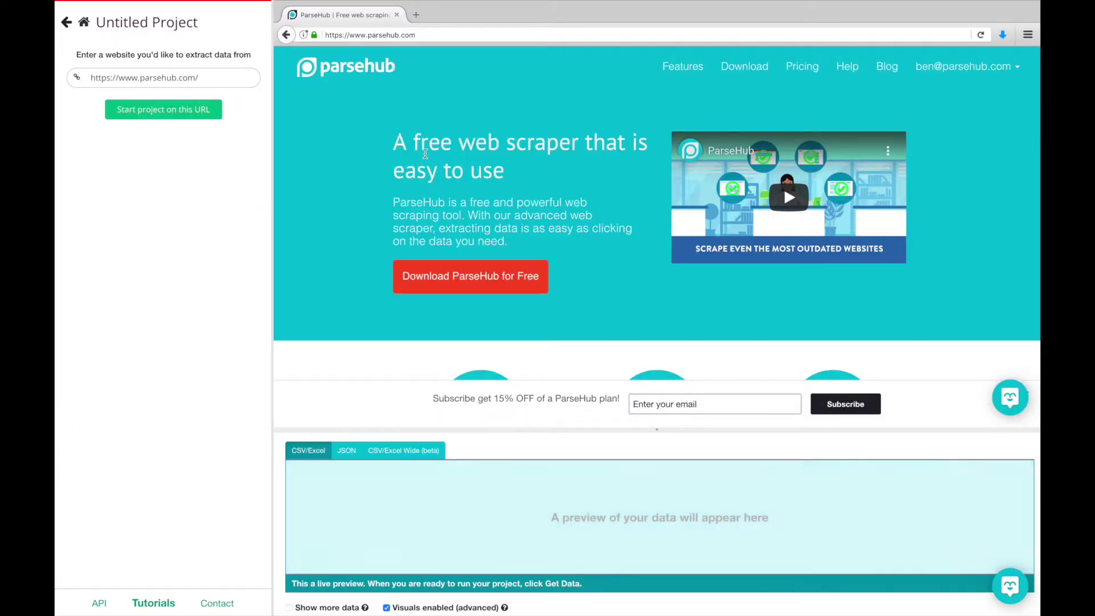
pyautogui.click(222, 80)
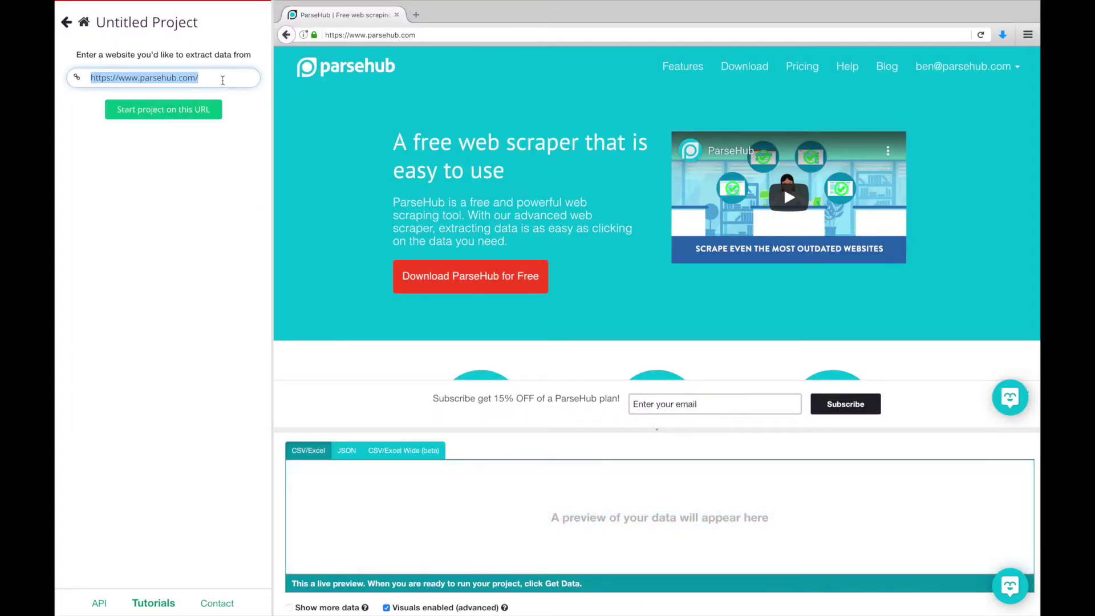
pyautogui.write('www.')
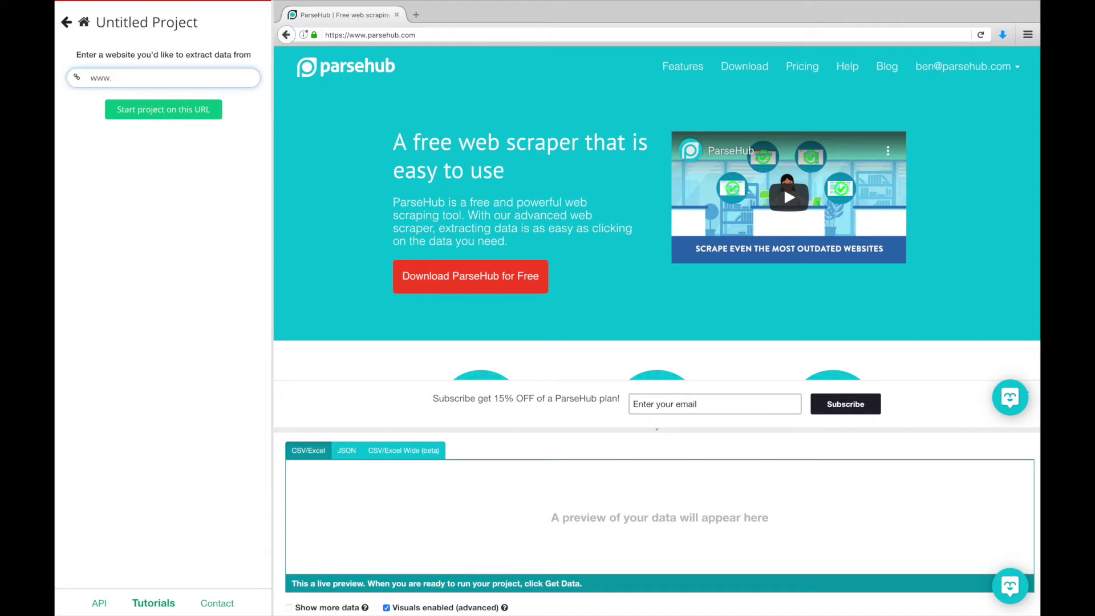
pyautogui.write('katespade.com')
pyautogui.press('Return')
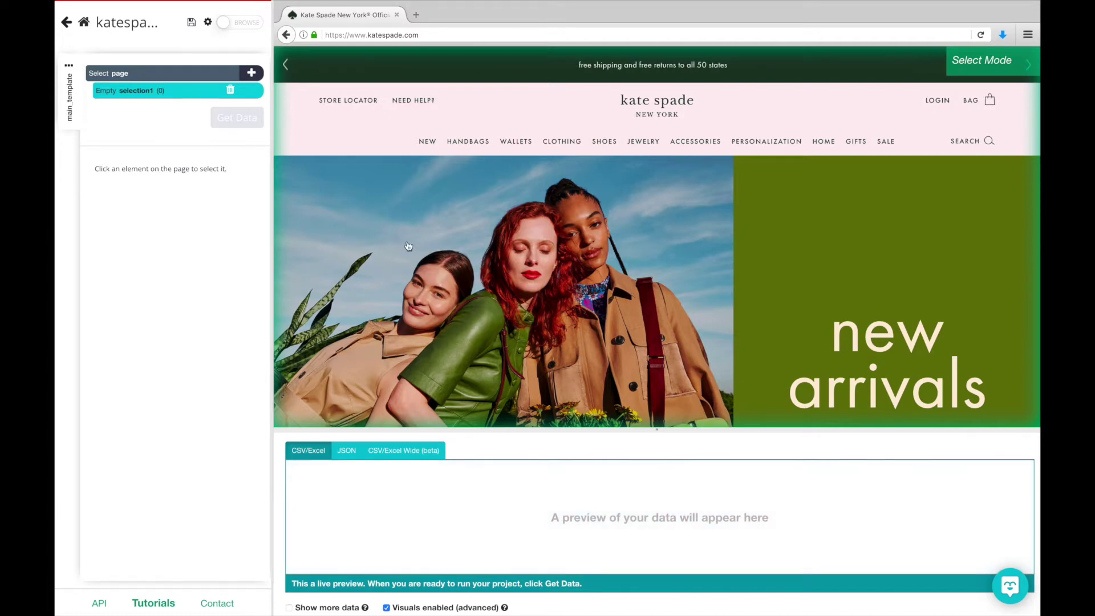
# - Select all the main navigation categories on the homepage, picking handbags first and clothing as a matching example
pyautogui.moveTo(562, 141)
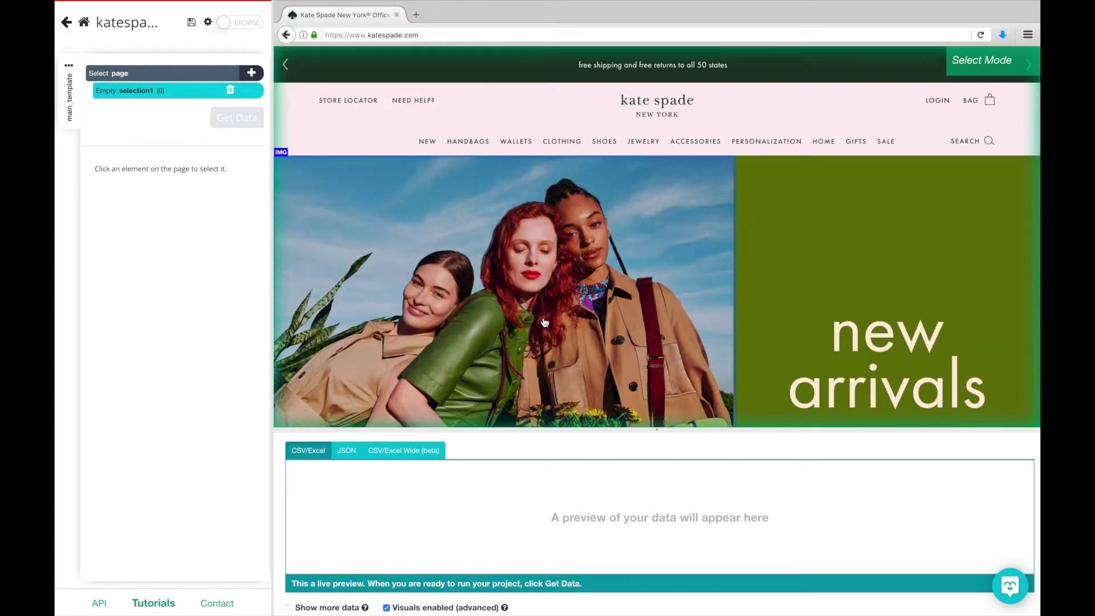
pyautogui.scroll(-7, 548, 302)
pyautogui.scroll(6, 545, 322)
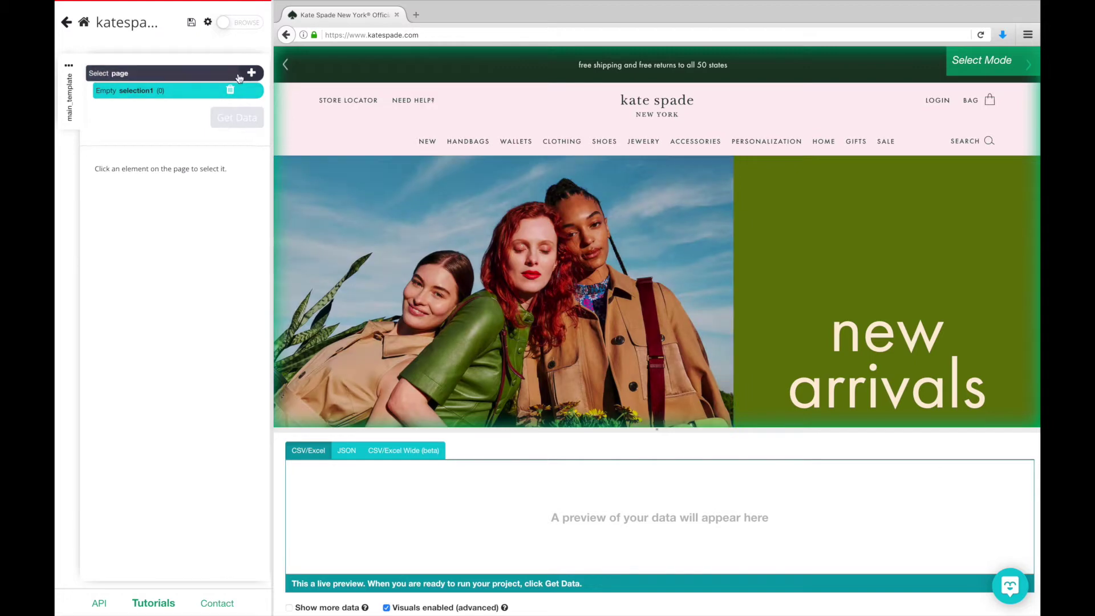
pyautogui.moveTo(468, 143)
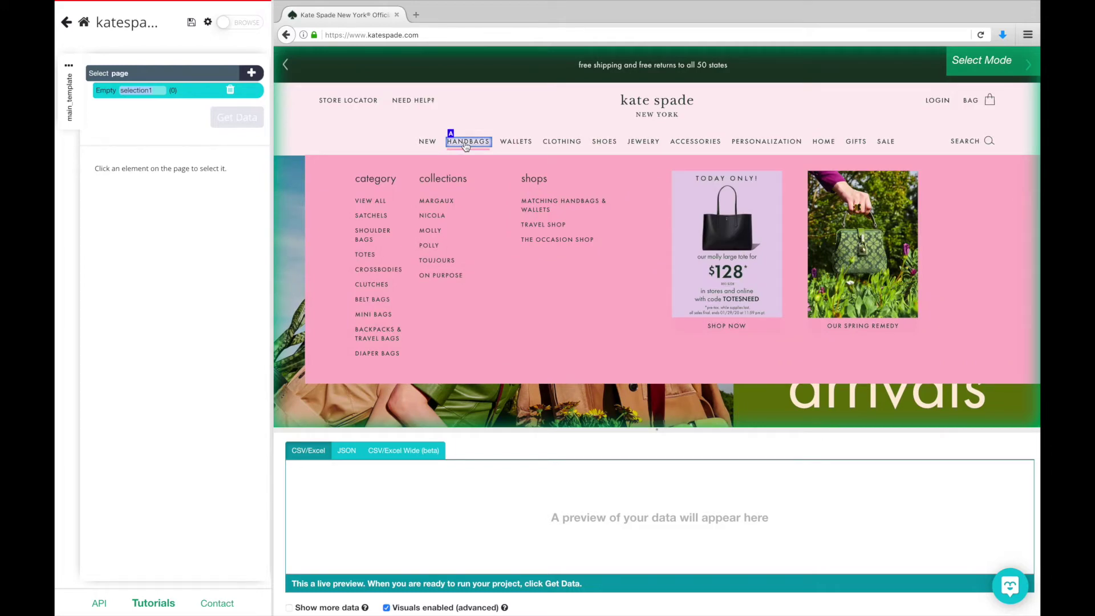
pyautogui.click(466, 146)
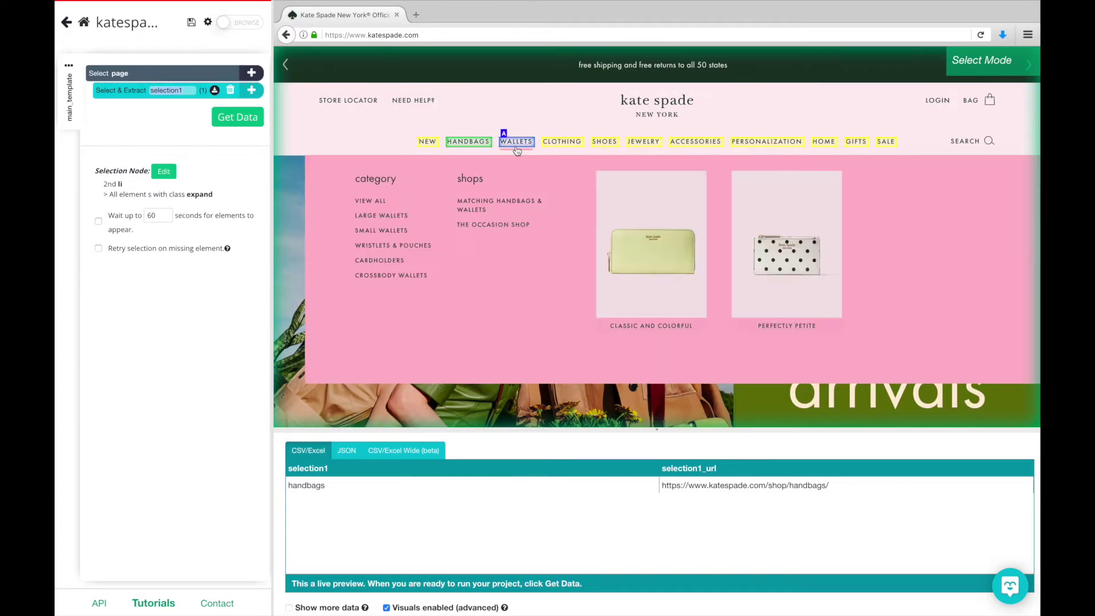
pyautogui.click(557, 147)
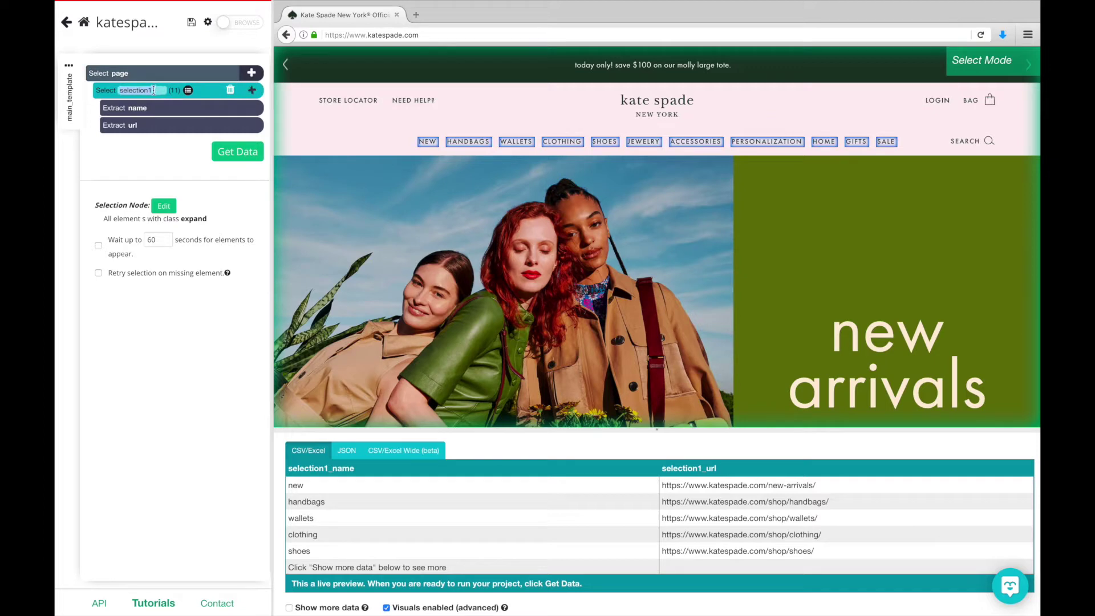
# - Rename the navigation selection to categories and delete its url extraction
pyautogui.write('categories')
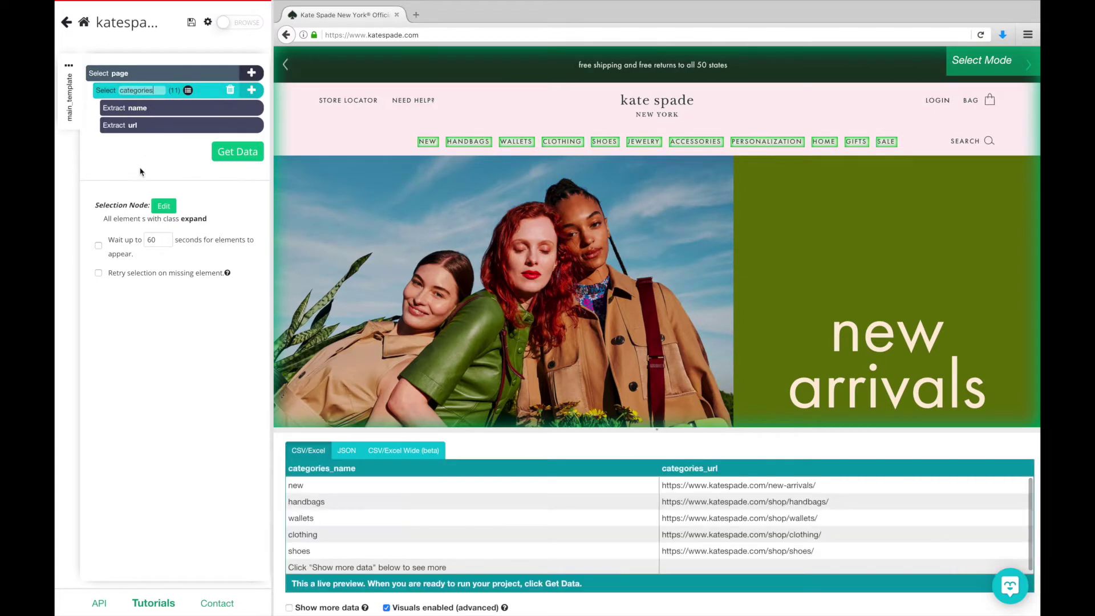
pyautogui.press('Return')
pyautogui.click(178, 127)
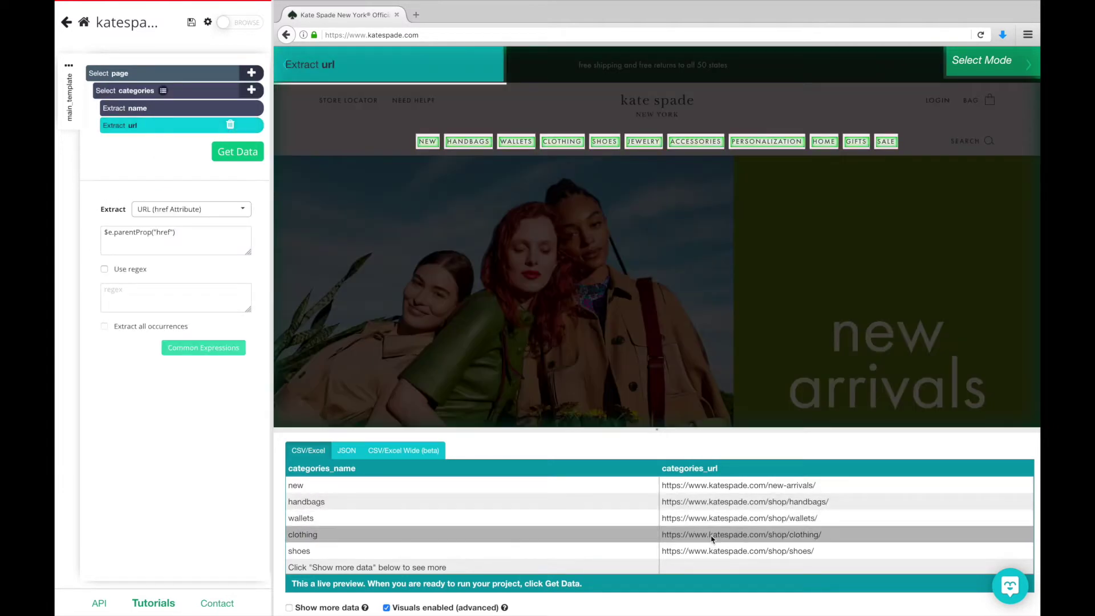
pyautogui.click(230, 125)
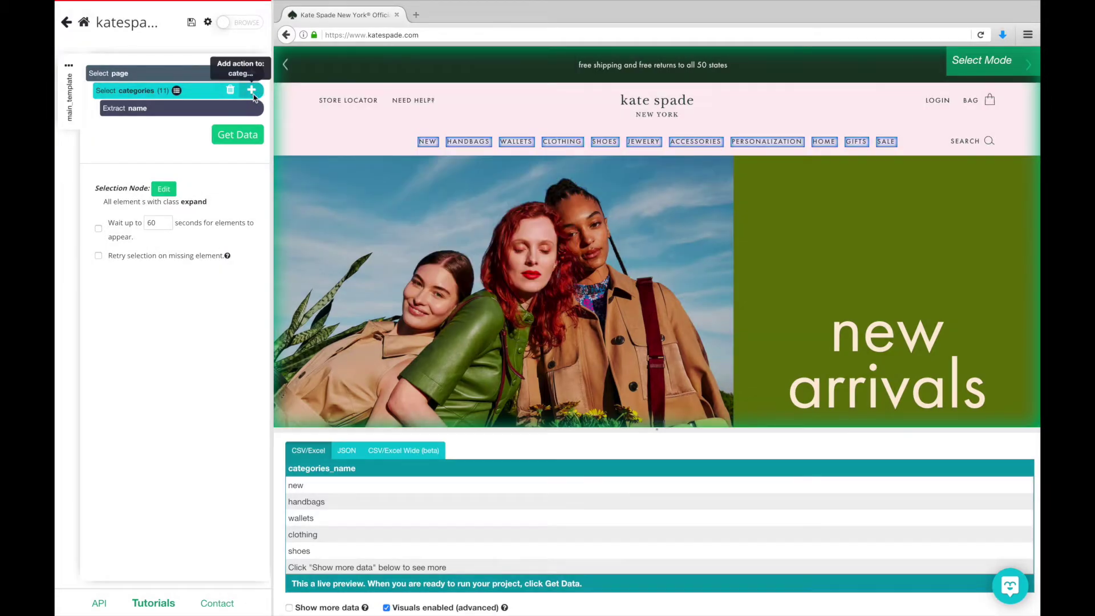
# - Add a Conditional command to the categories selection with the expression $e.text=="handbags"
pyautogui.click(252, 93)
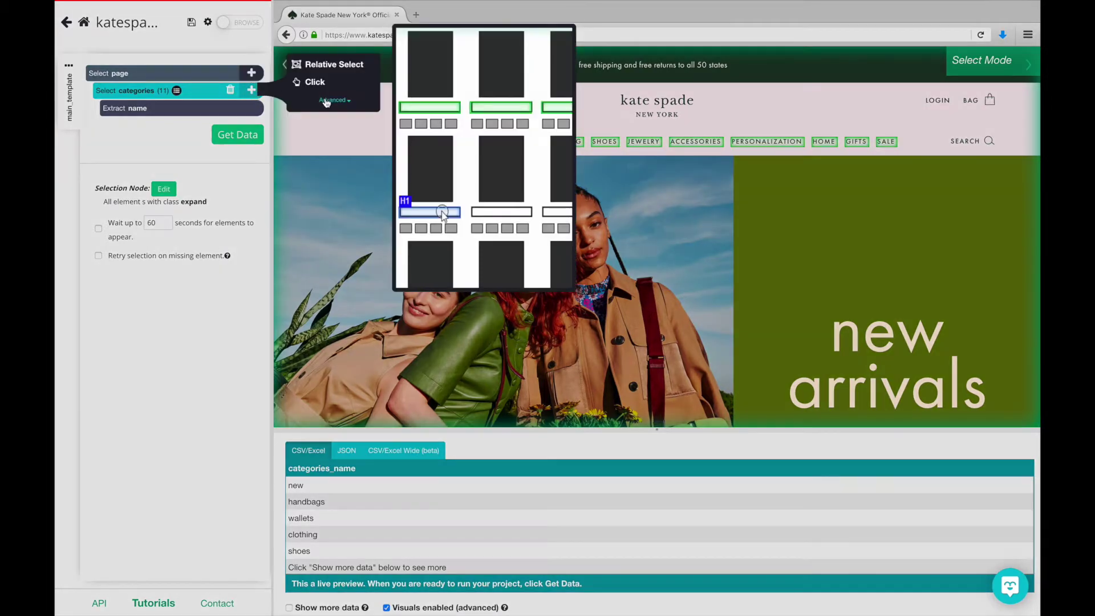
pyautogui.click(313, 101)
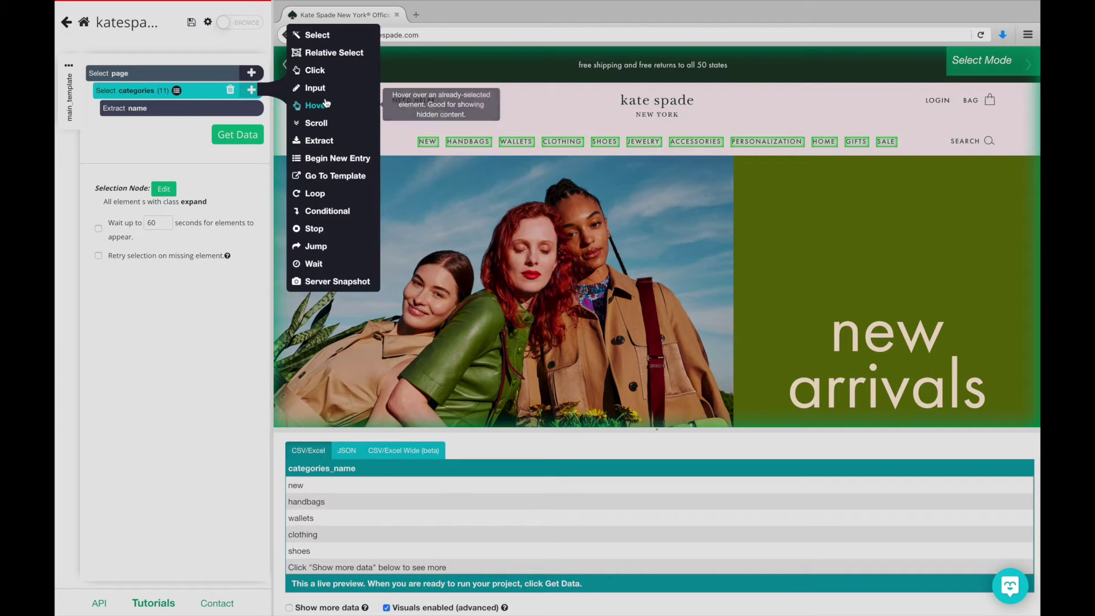
pyautogui.click(331, 210)
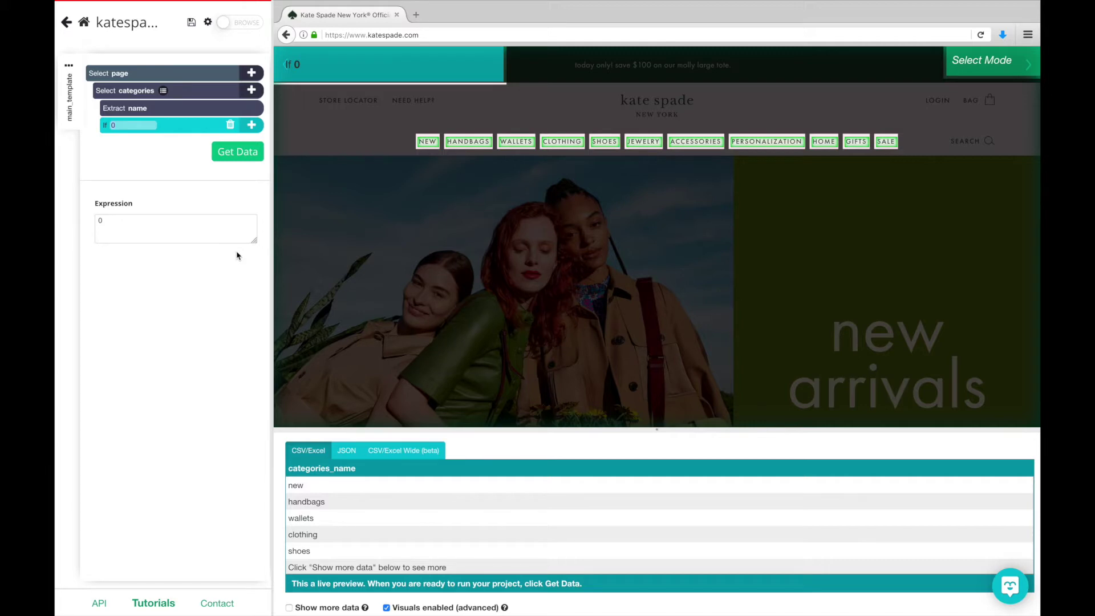
pyautogui.doubleClick(101, 221)
pyautogui.write('$')
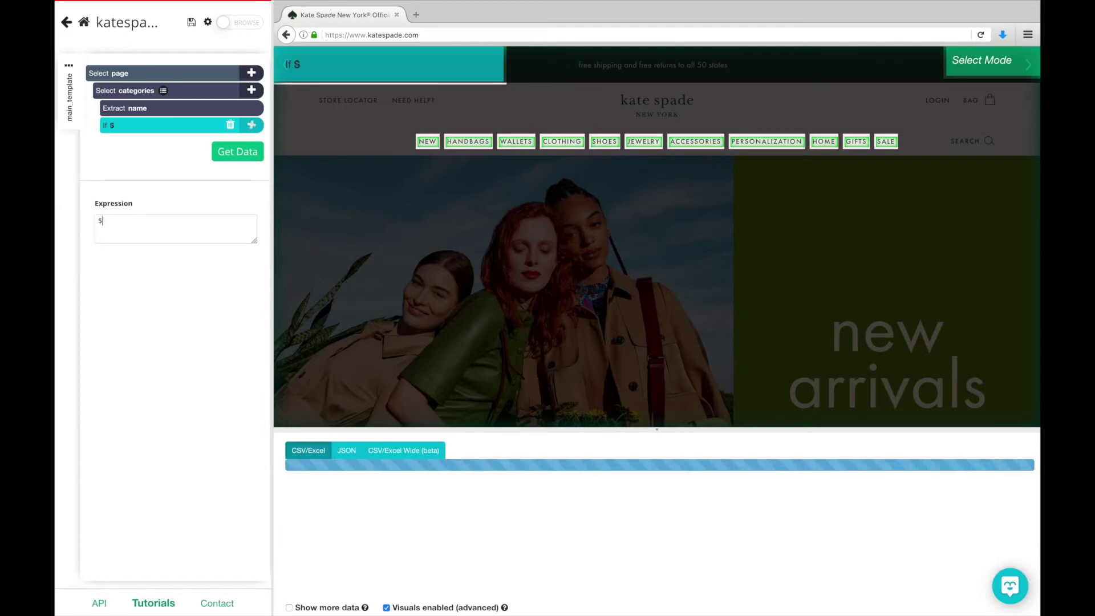
pyautogui.write('e.text==')
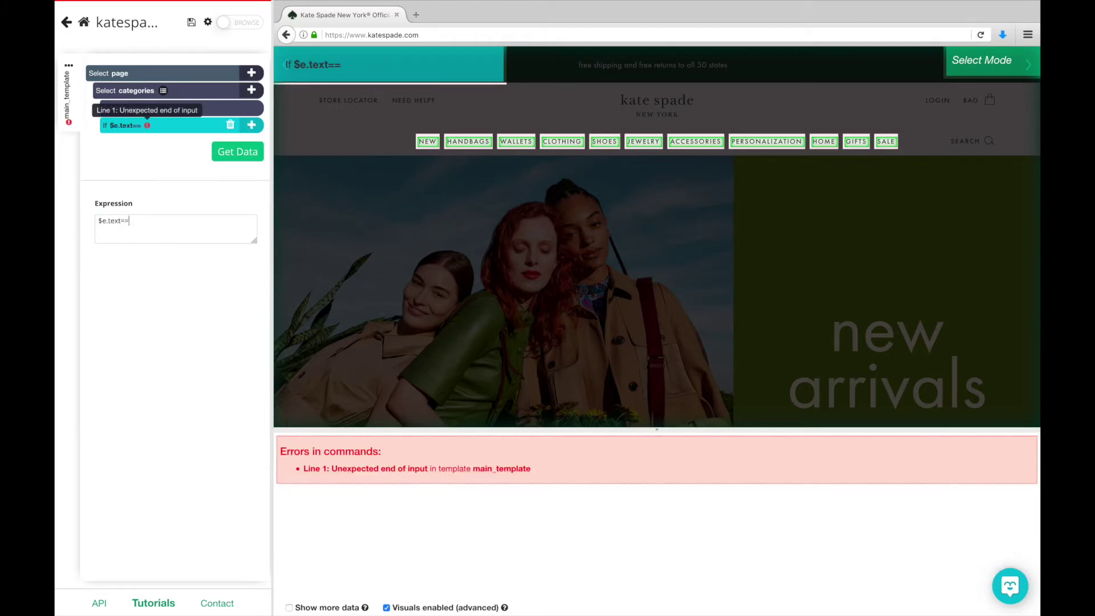
pyautogui.write('"')
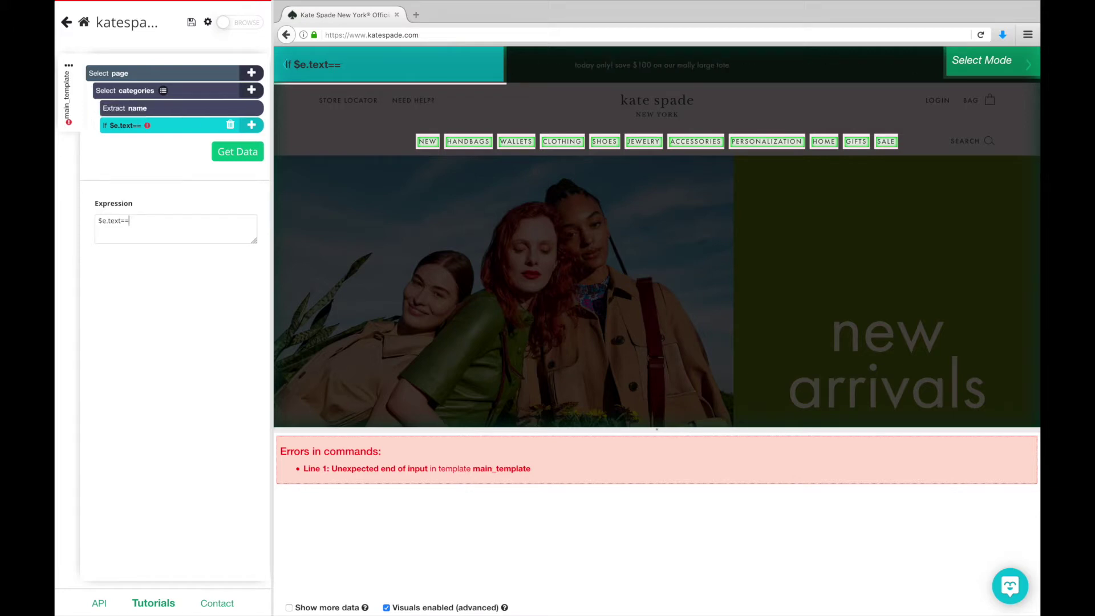
pyautogui.write('handbags"')
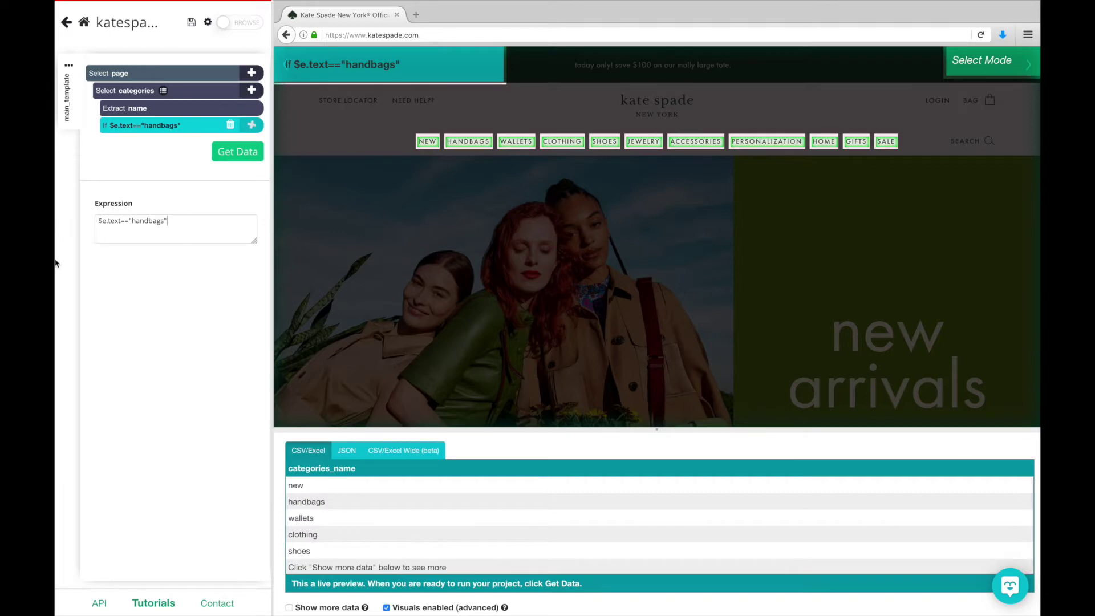
# - Extend the condition with || $e.text=="clothing" and nest the name extraction inside the conditional
pyautogui.moveTo(463, 151)
pyautogui.write('||')
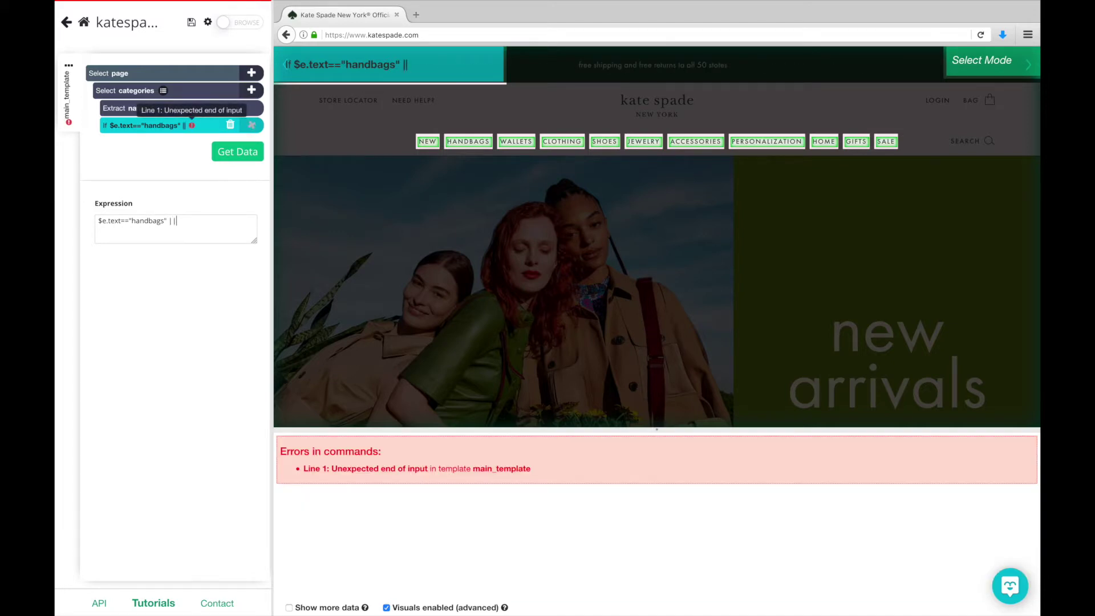
pyautogui.write(' $e.text')
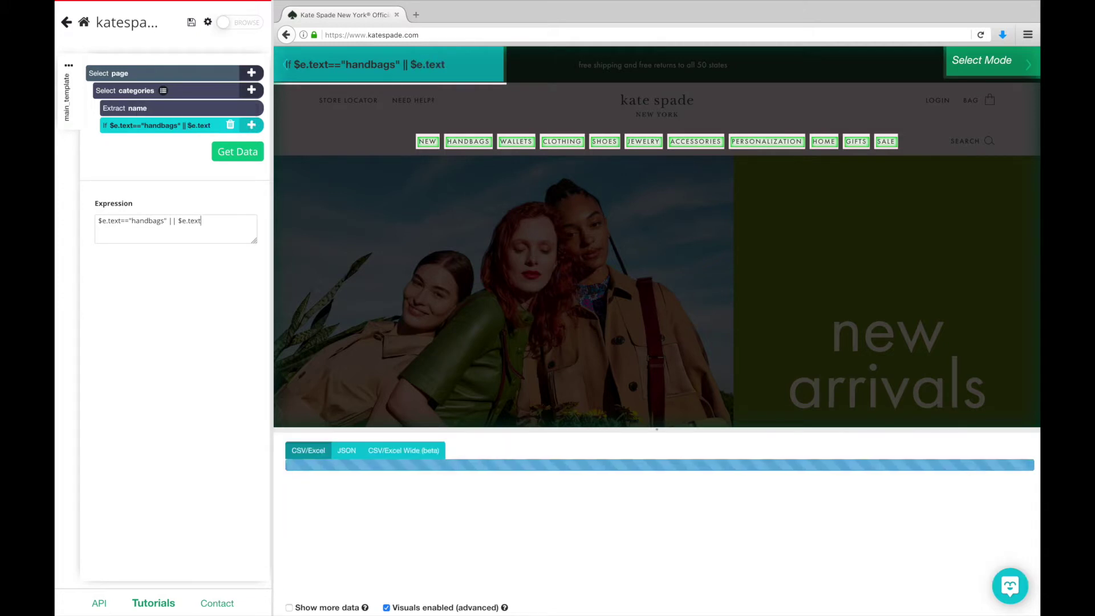
pyautogui.write('=="')
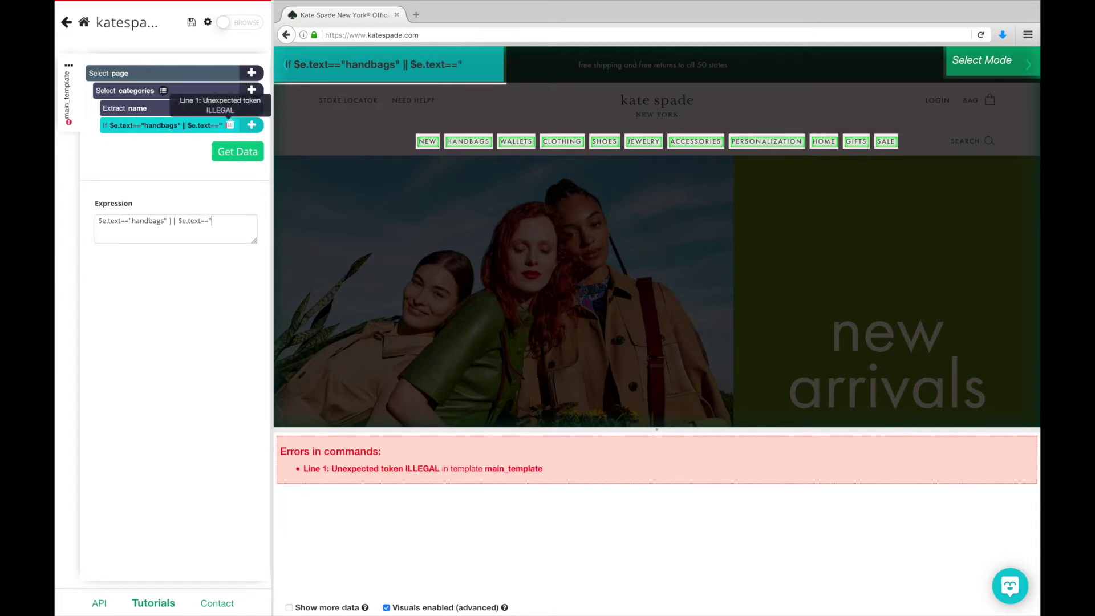
pyautogui.write('clothing"')
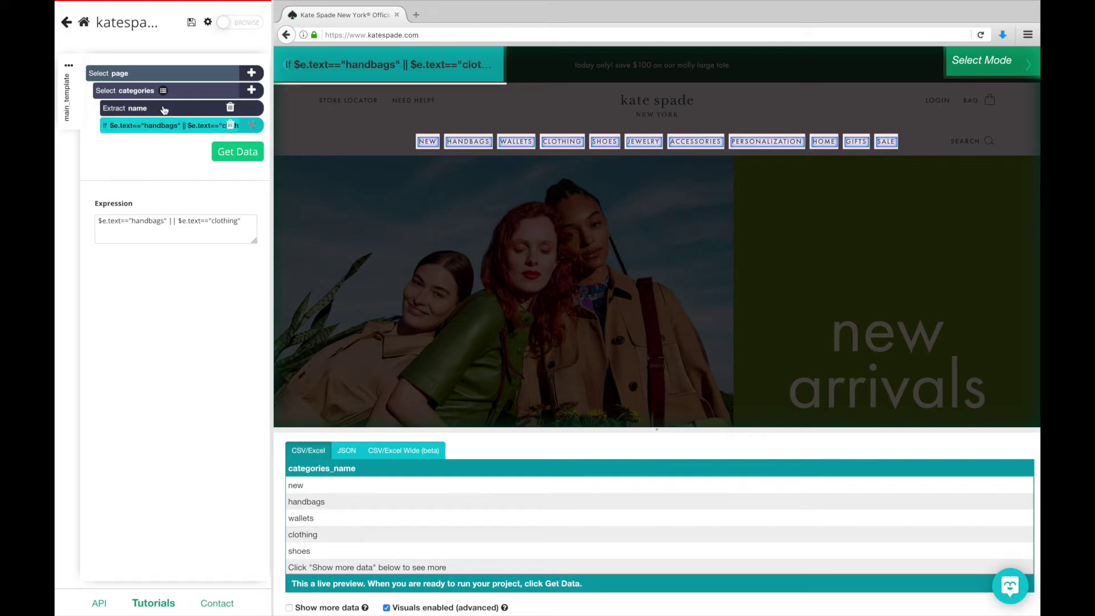
pyautogui.moveTo(165, 110); pyautogui.dragTo(175, 142)
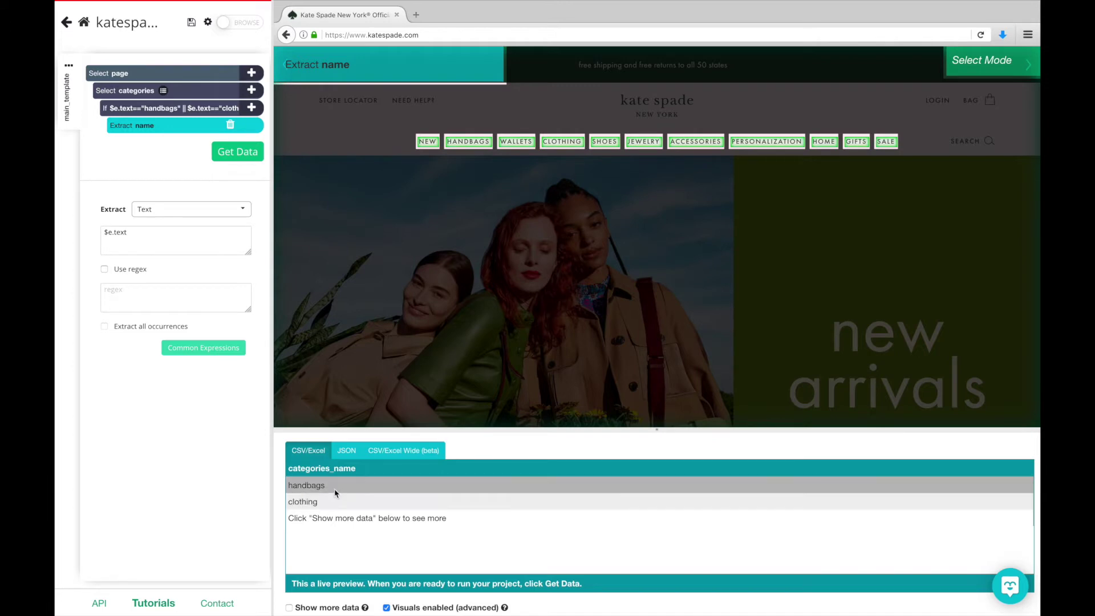
# - Add a Click command inside the conditional, not as a next page button, leading to a new template named categories
pyautogui.click(258, 115)
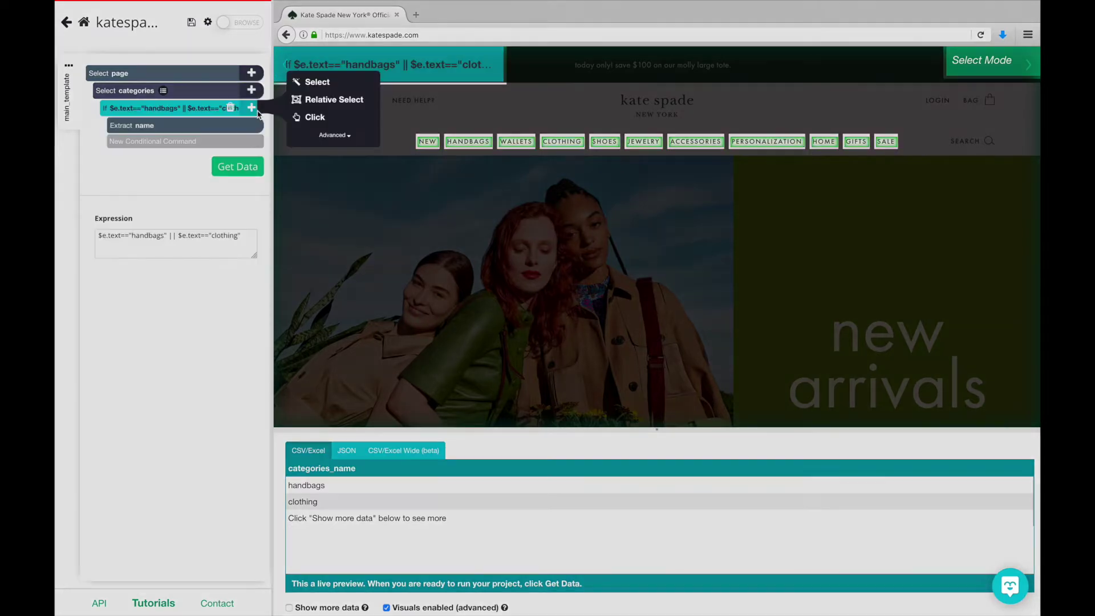
pyautogui.click(314, 118)
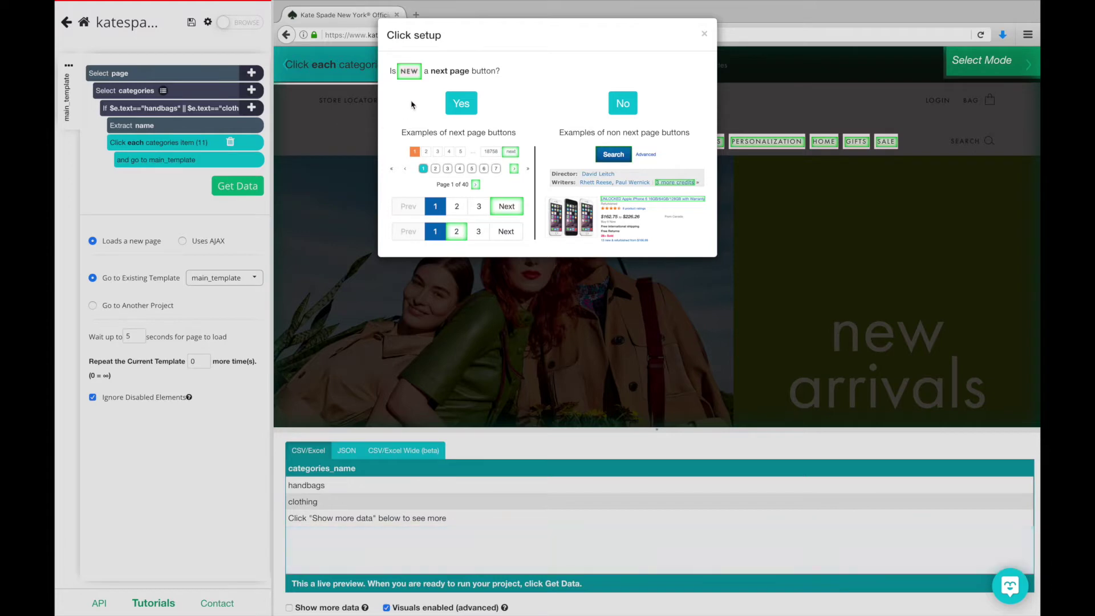
pyautogui.click(623, 103)
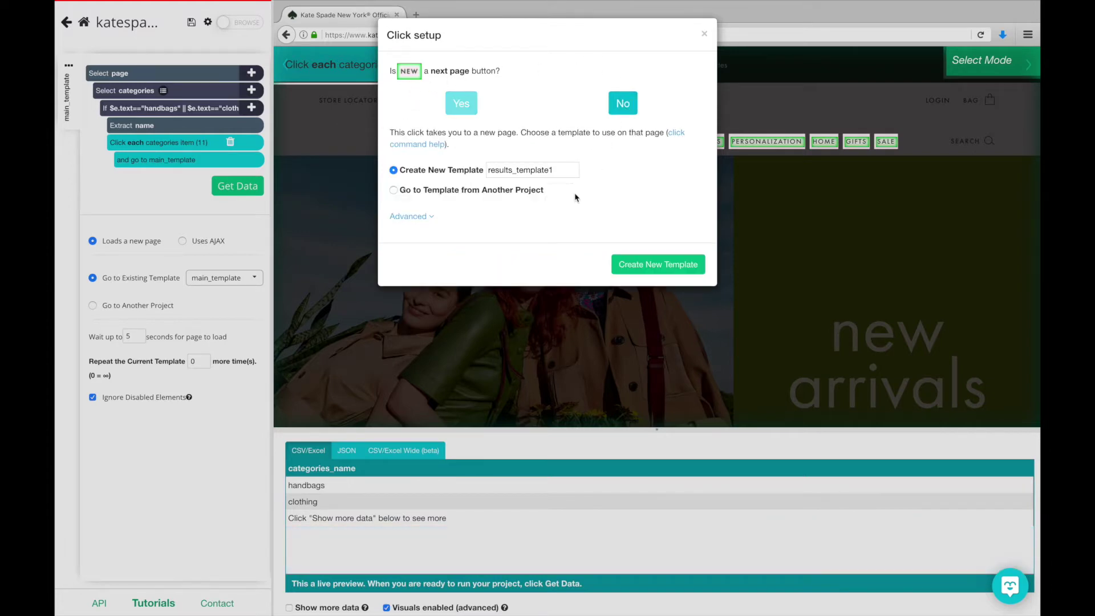
pyautogui.doubleClick(536, 170)
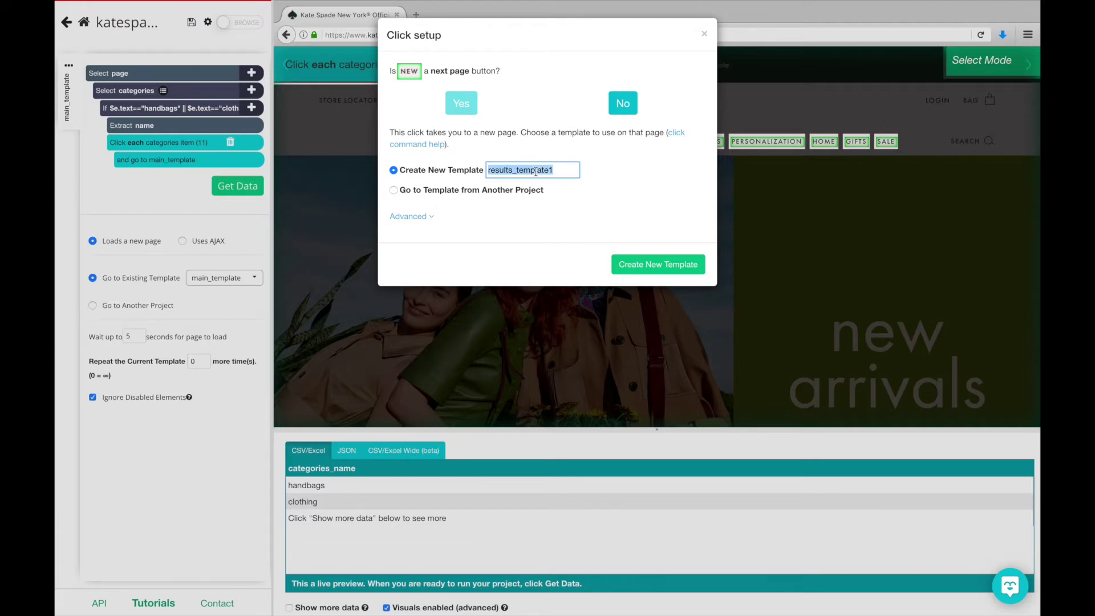
pyautogui.write('categories')
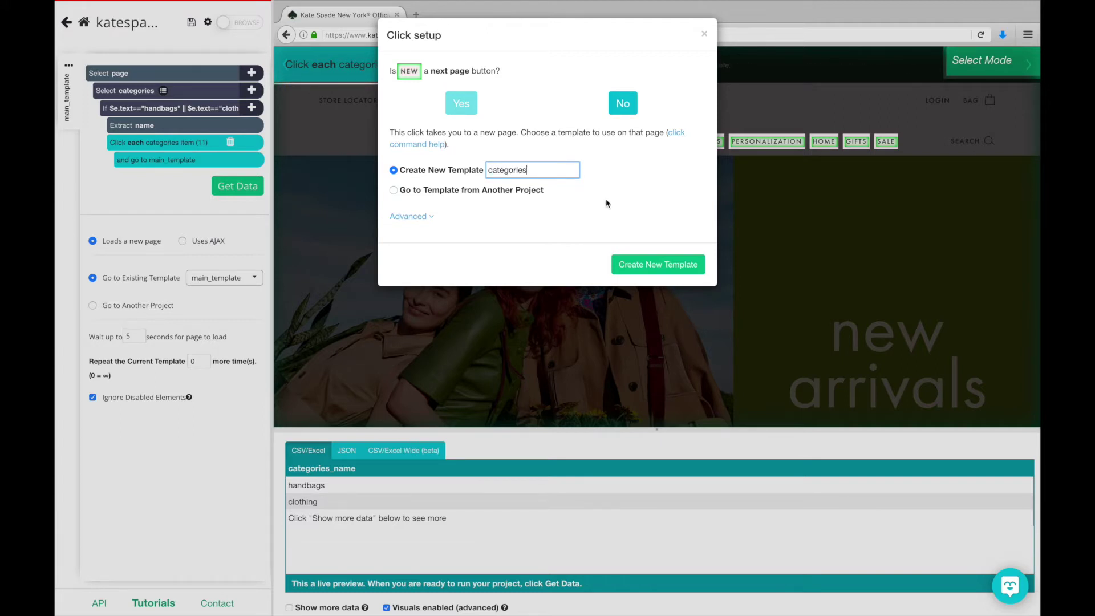
pyautogui.click(651, 268)
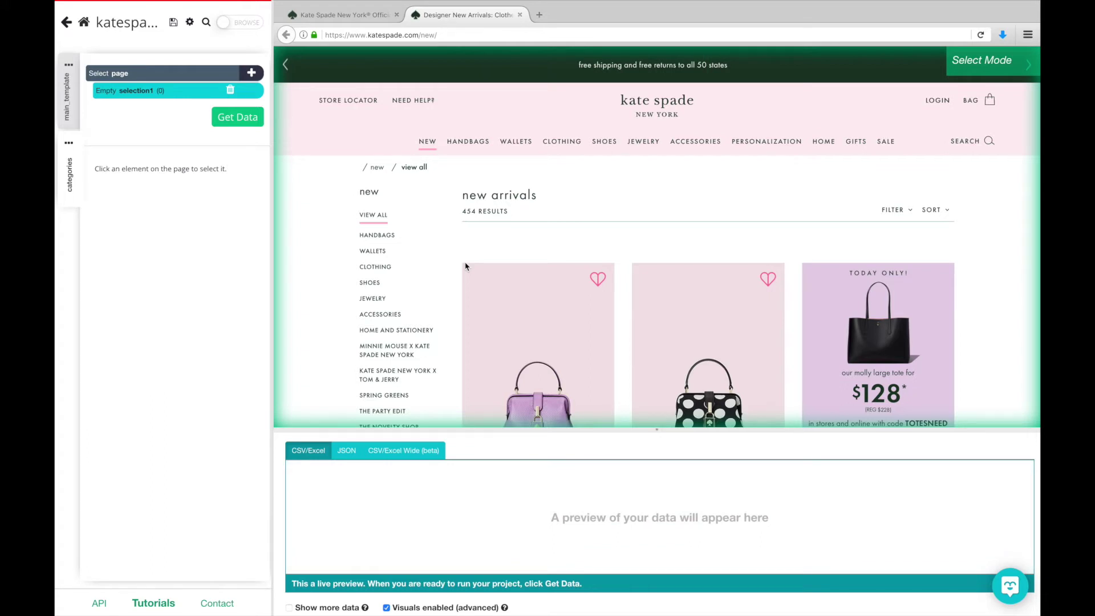
# - Browse from the homepage to the handbags page and open the categories template on it in Select Mode
pyautogui.click(349, 16)
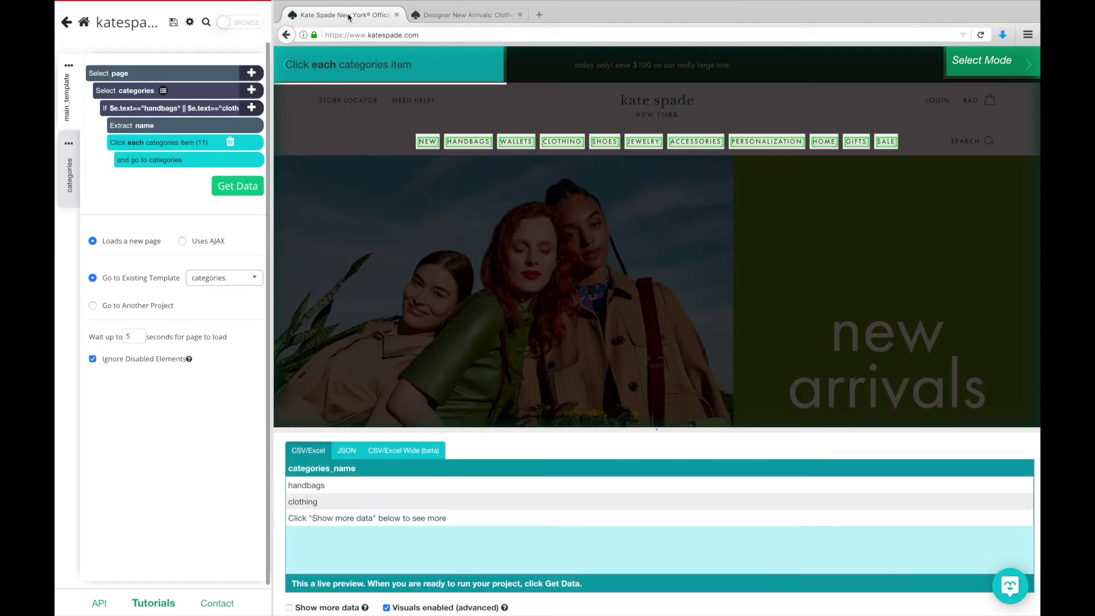
pyautogui.click(246, 24)
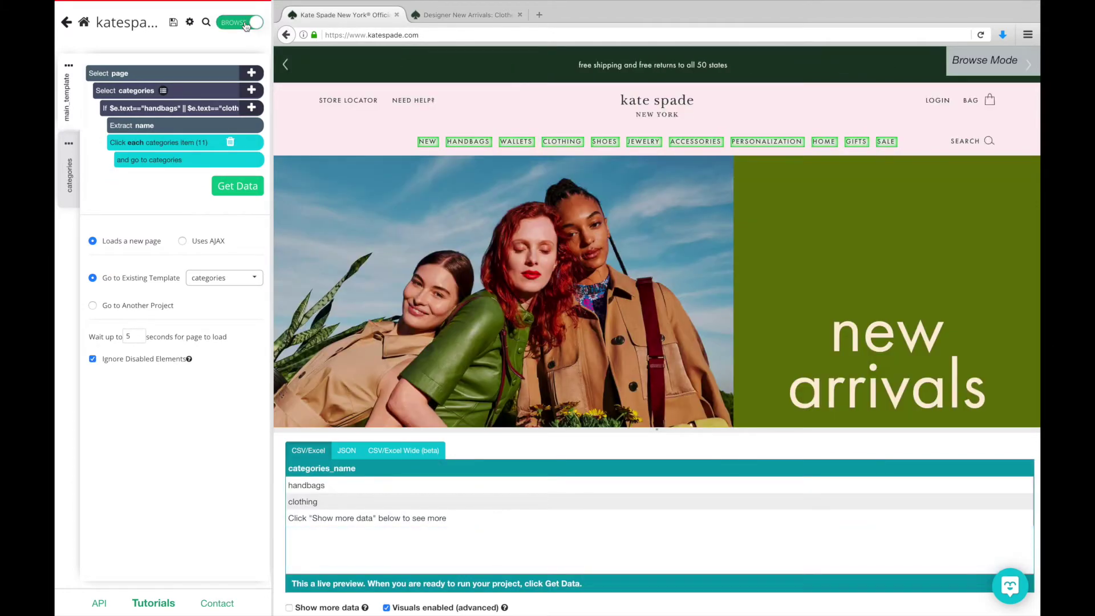
pyautogui.click(476, 151)
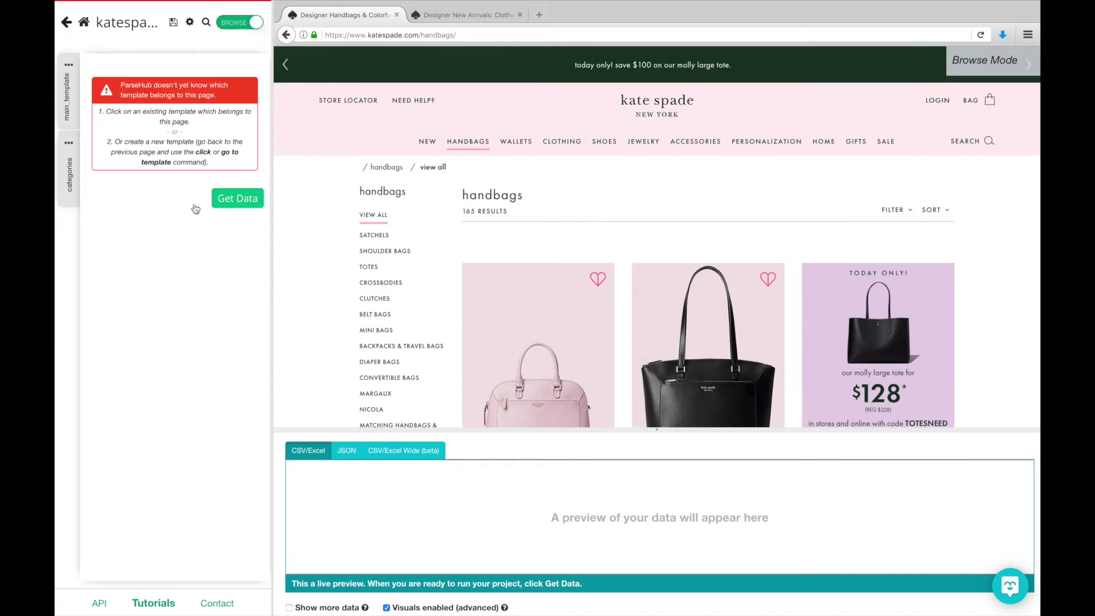
pyautogui.click(79, 179)
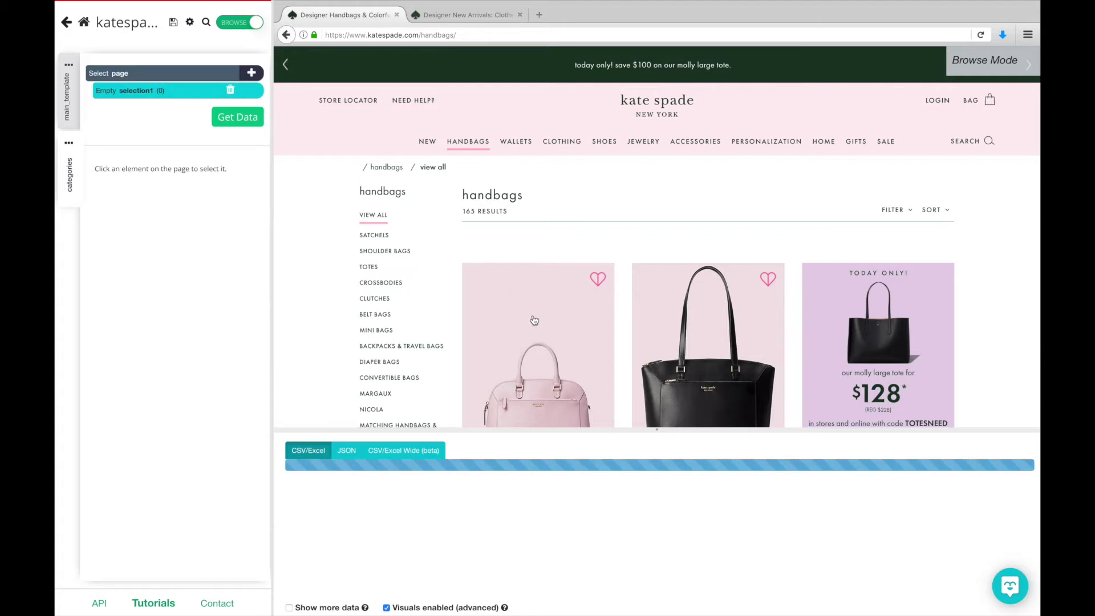
pyautogui.click(242, 23)
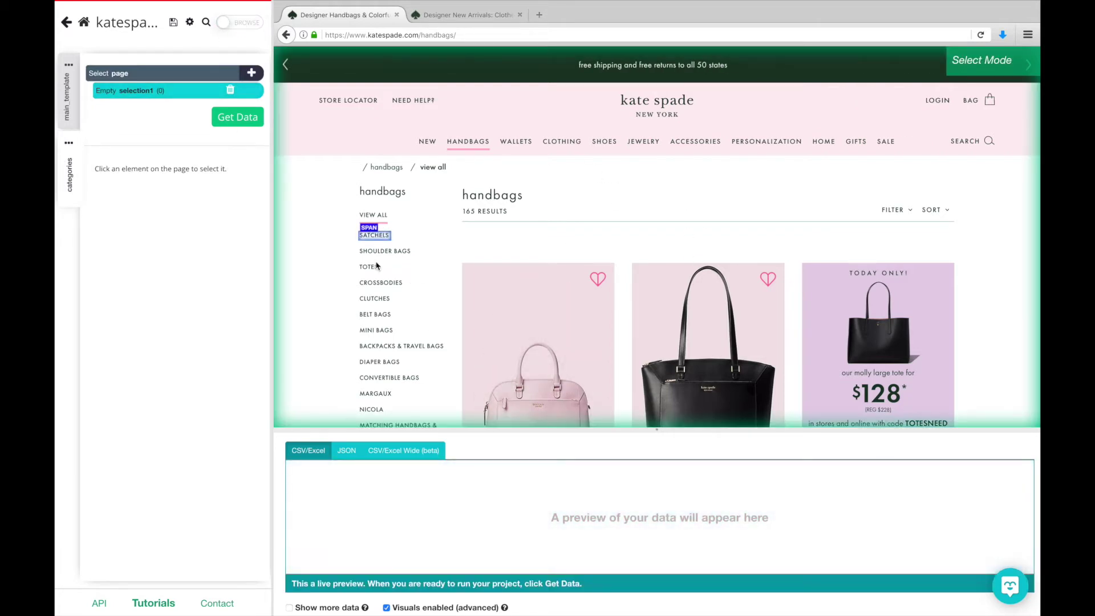
# - Select all the handbag subcategory links in the page's side list, starting with satchels and shoulder bags
pyautogui.scroll(-3, 374, 275)
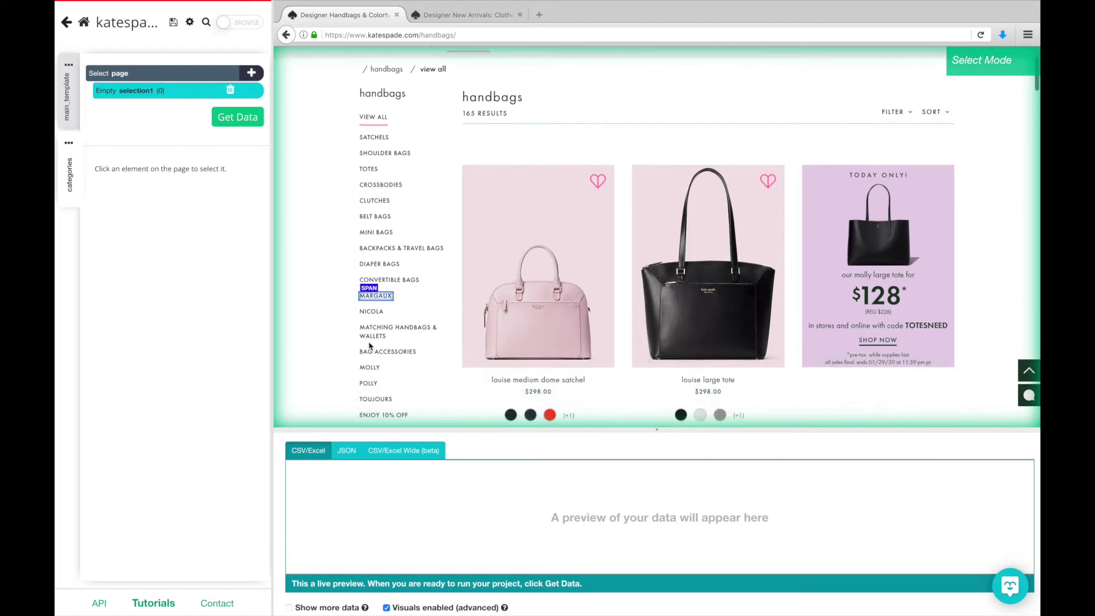
pyautogui.scroll(1, 370, 346)
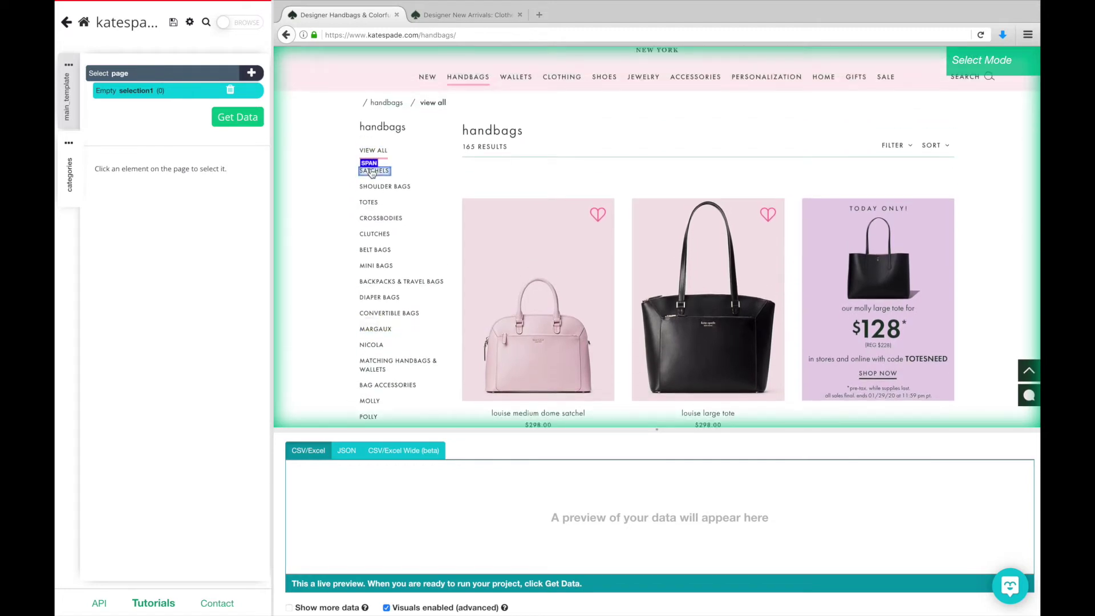
pyautogui.click(372, 173)
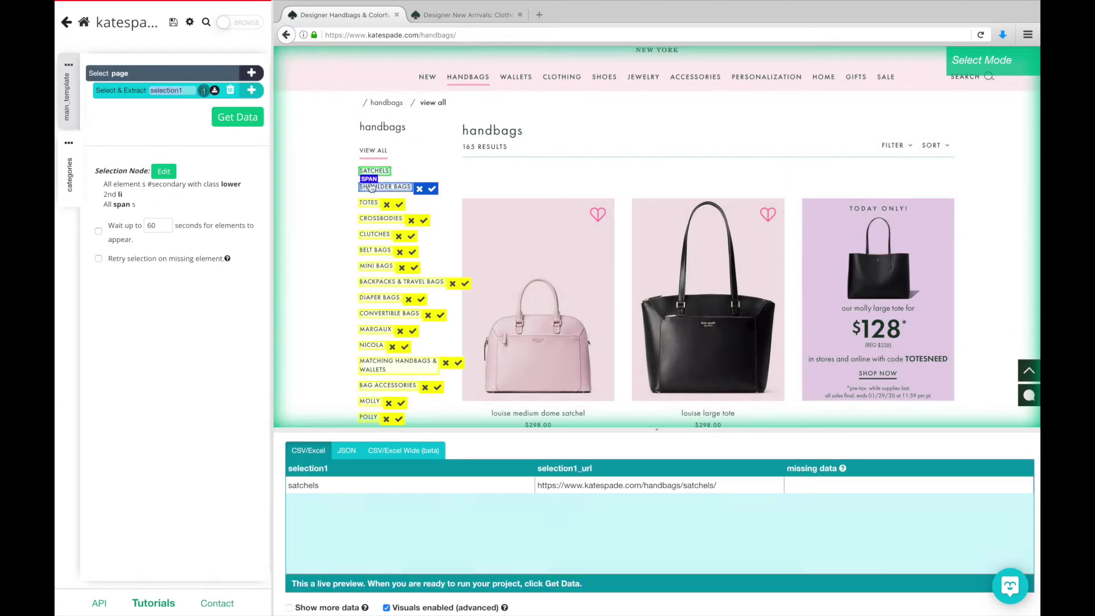
pyautogui.click(371, 188)
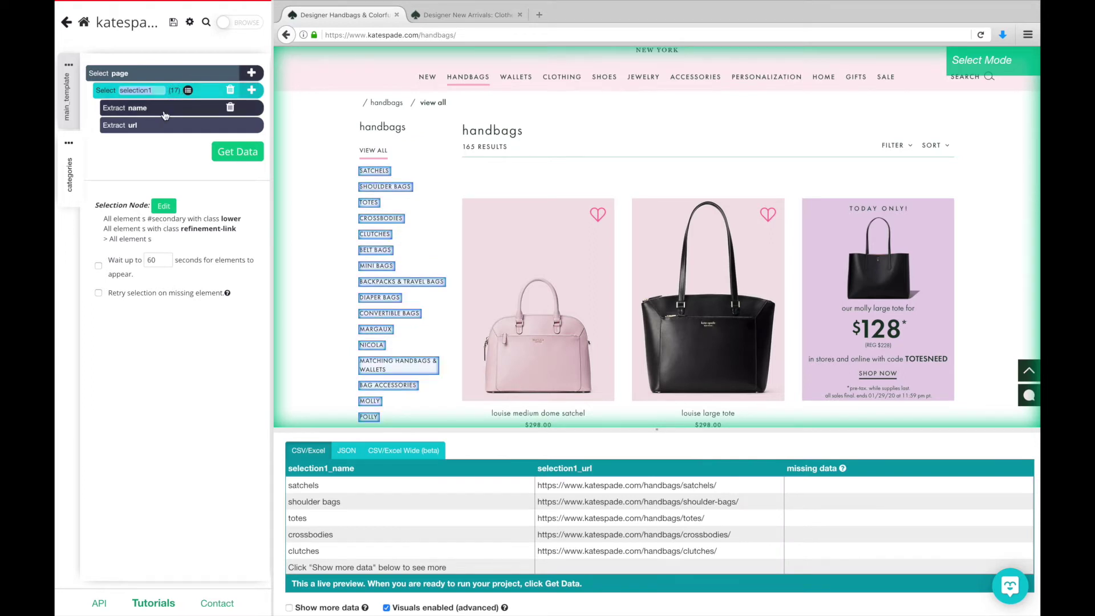
# - Name the selection subcategories and delete its url extraction
pyautogui.write('sub')
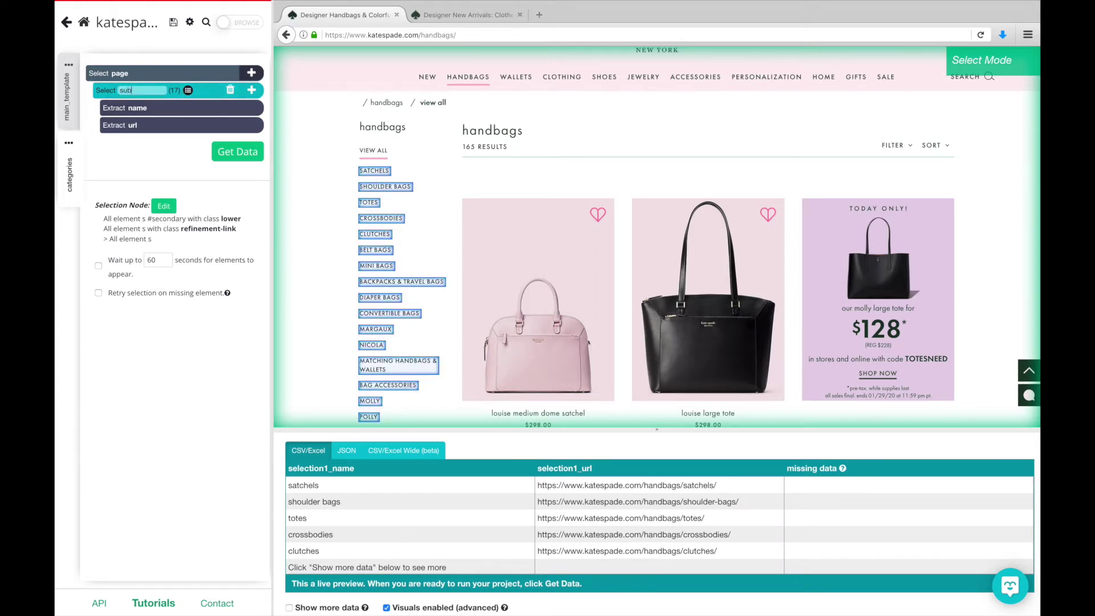
pyautogui.write('categories')
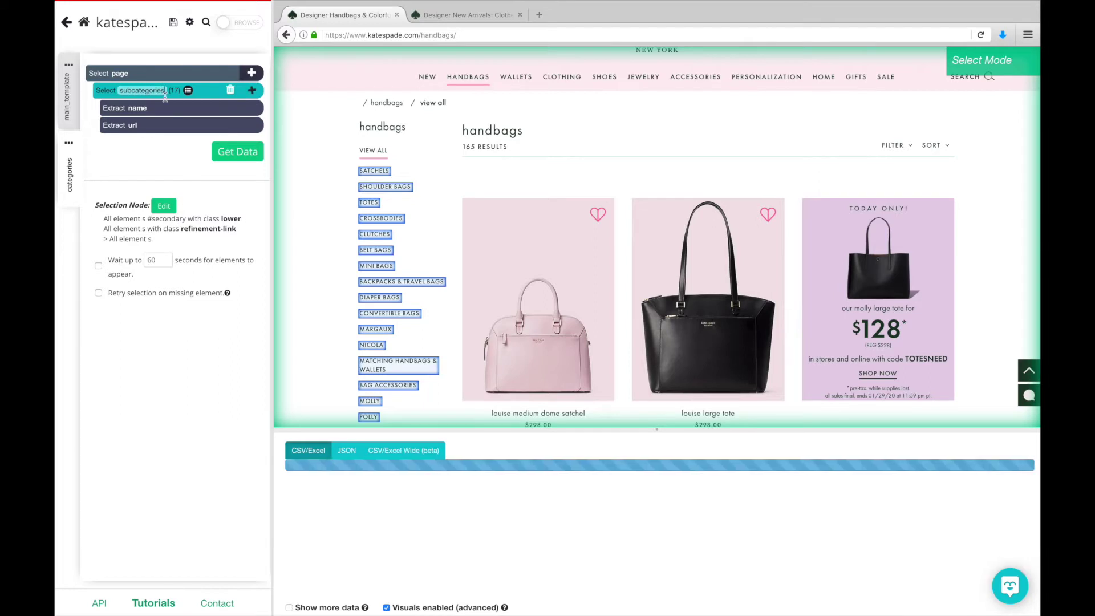
pyautogui.press('Return')
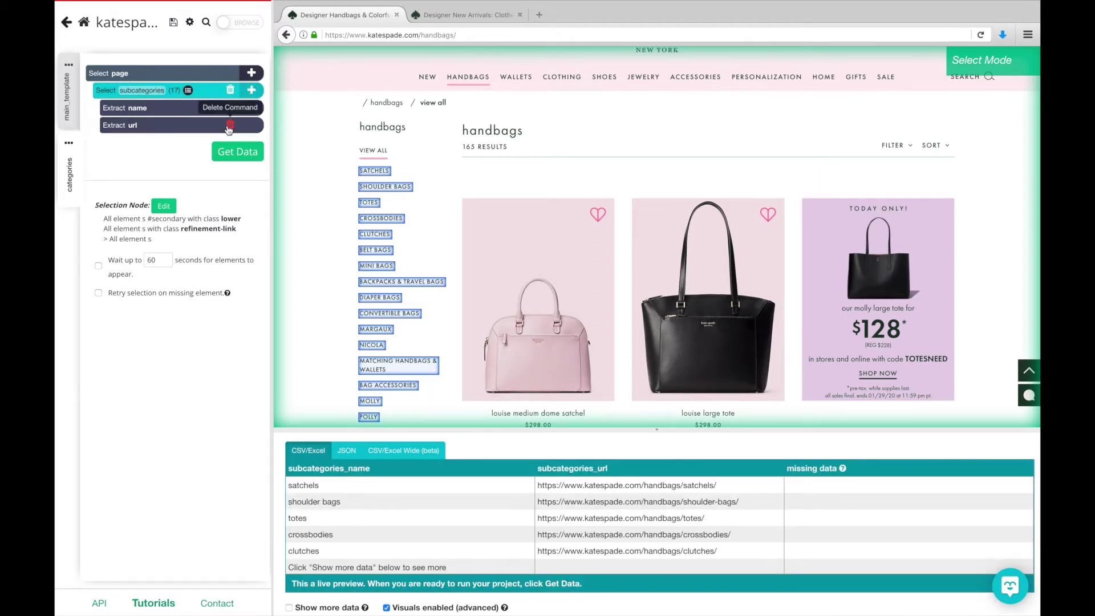
pyautogui.click(230, 125)
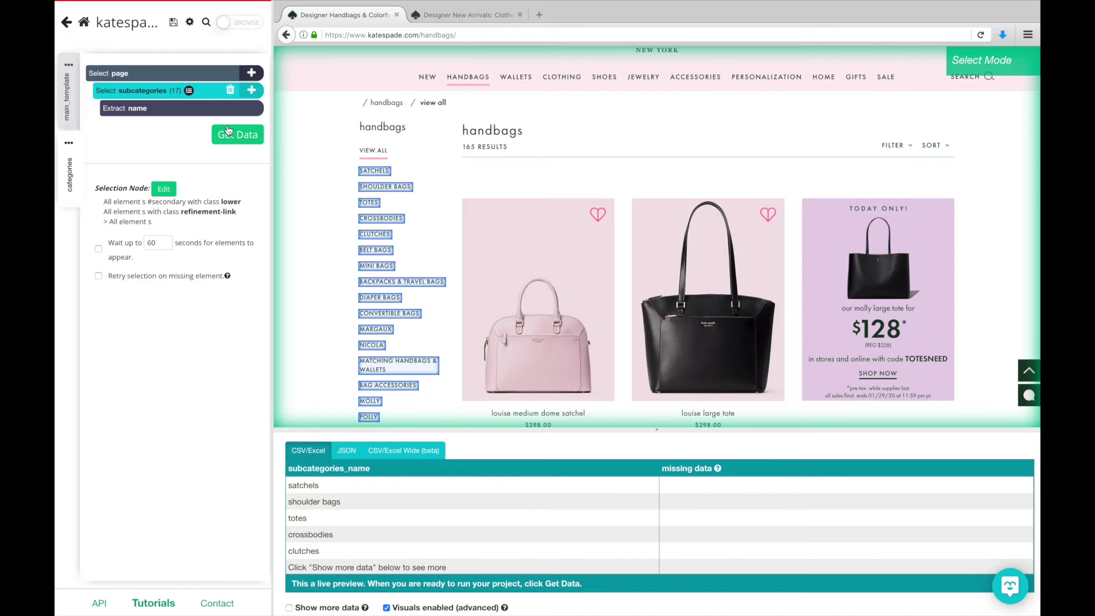
# - Add a Click command to the subcategories selection, not as a next page button, leading to a new template named subcategories
pyautogui.click(252, 96)
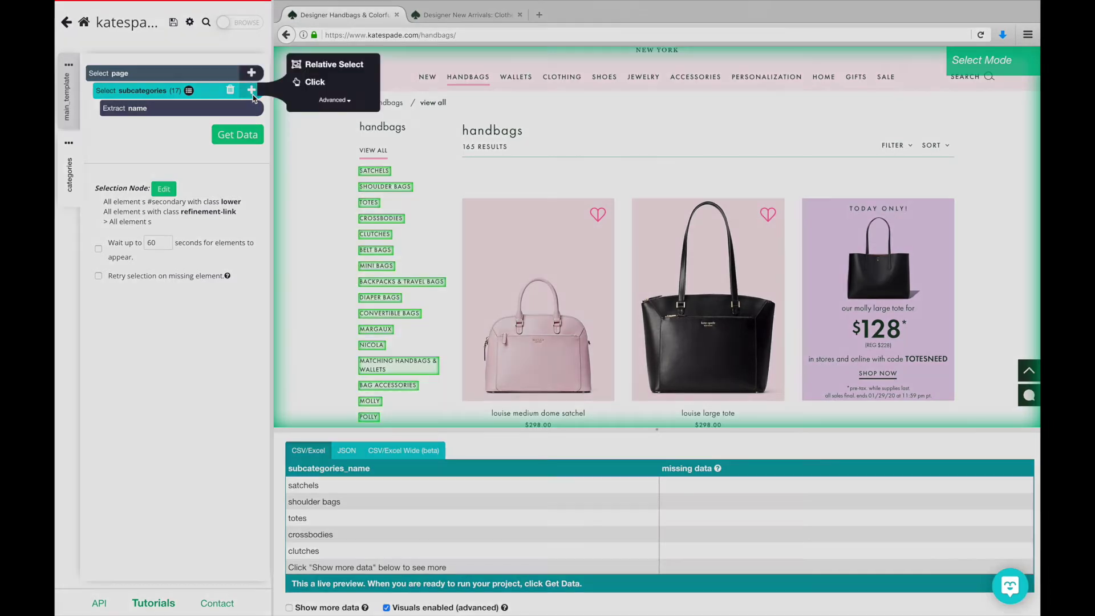
pyautogui.click(311, 84)
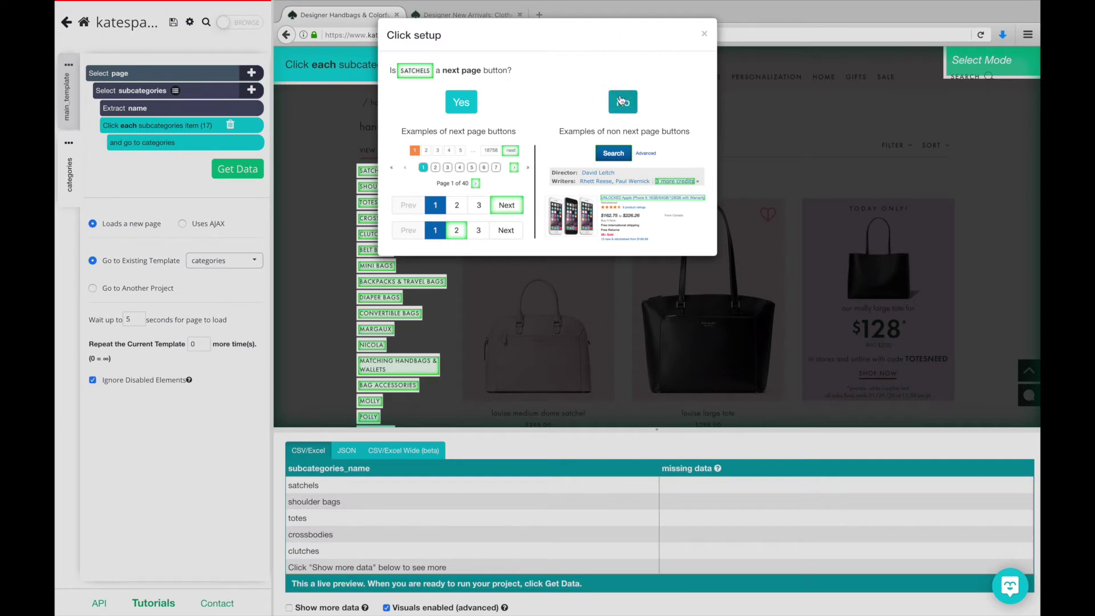
pyautogui.click(622, 101)
pyautogui.doubleClick(539, 170)
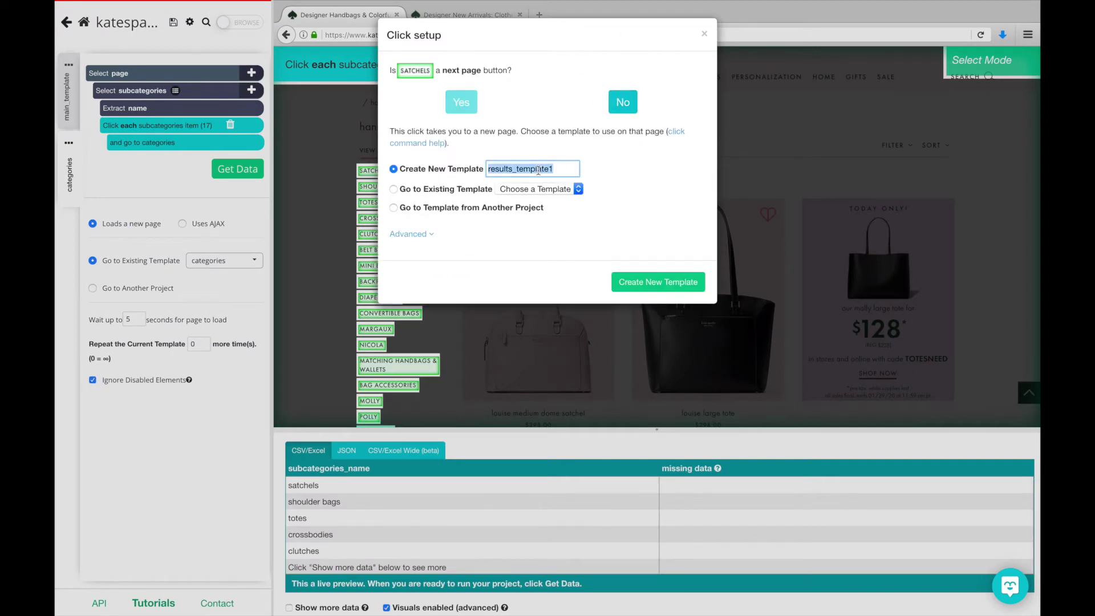
pyautogui.write('subcatego')
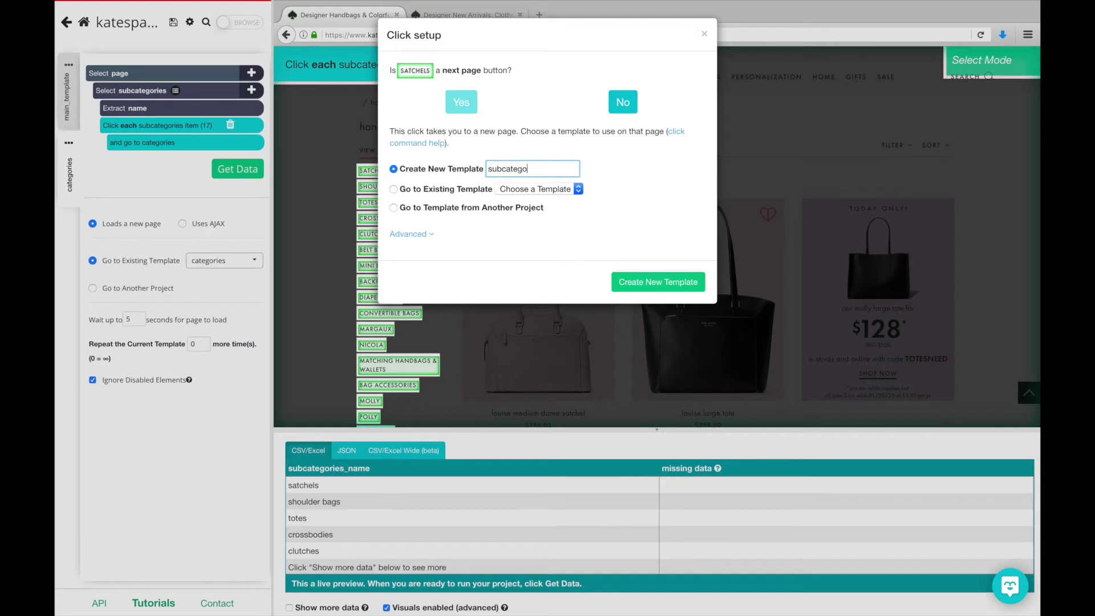
pyautogui.click(637, 285)
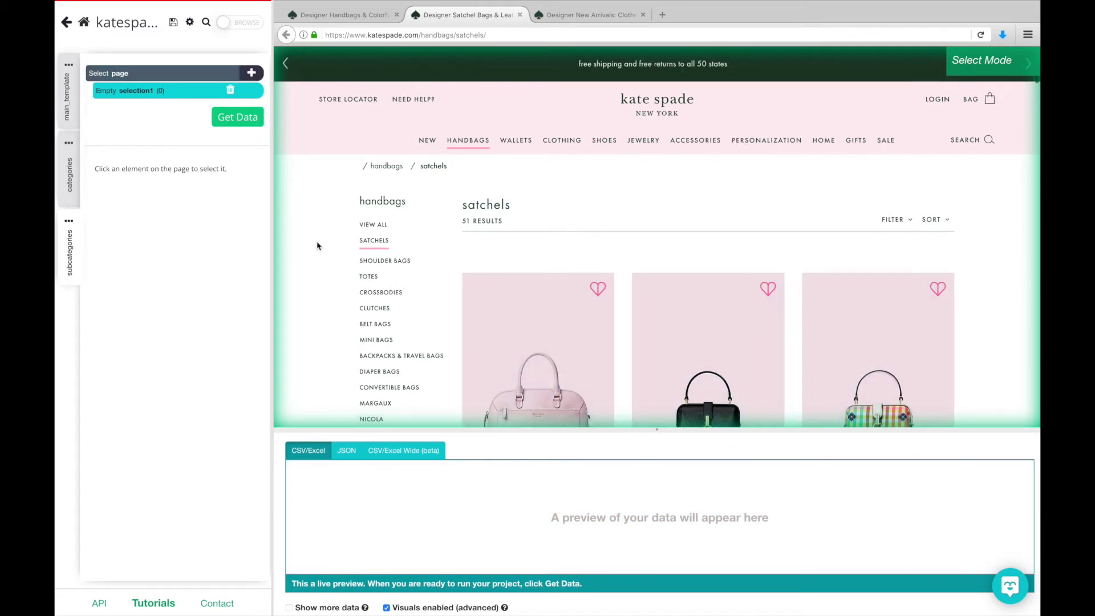
# - Select all the product names on the satchels page and name the selection products
pyautogui.scroll(-2, 469, 262)
pyautogui.scroll(-3, 469, 262)
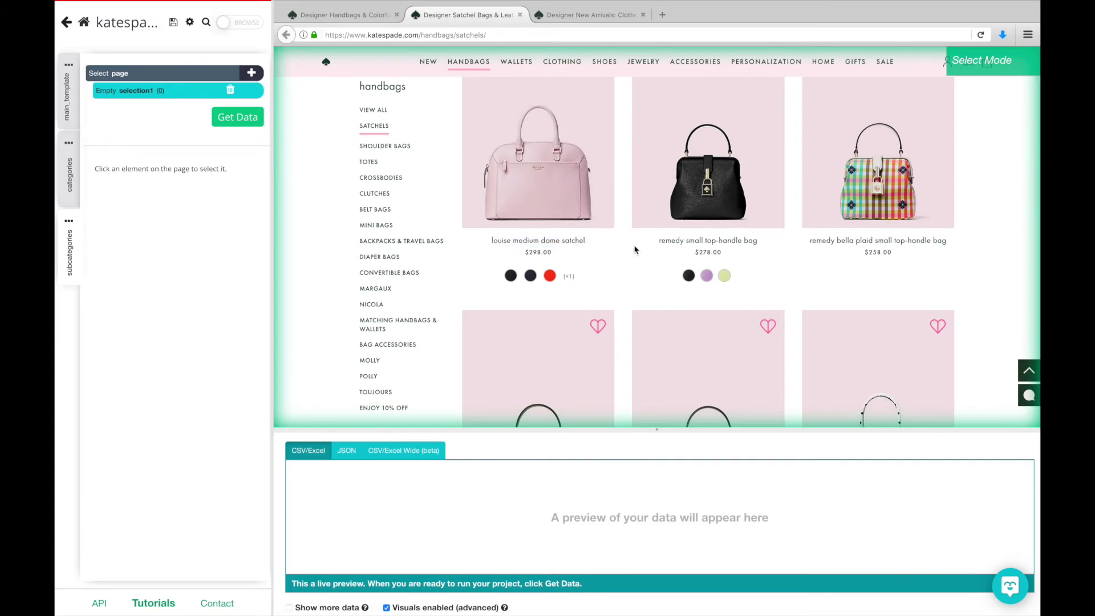
pyautogui.scroll(-4, 636, 250)
pyautogui.scroll(5, 635, 250)
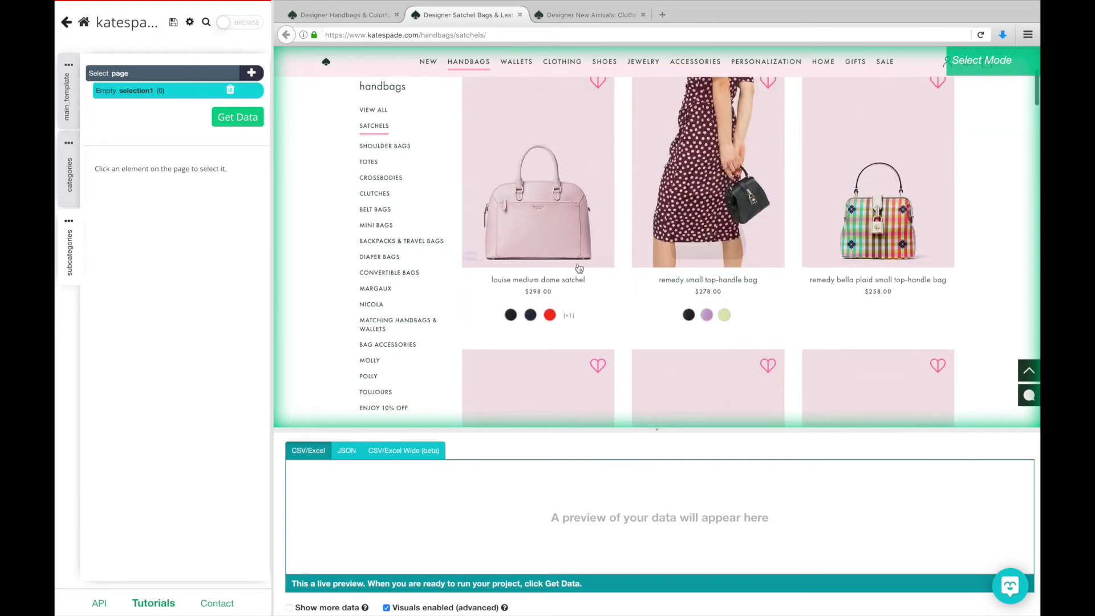
pyautogui.click(557, 282)
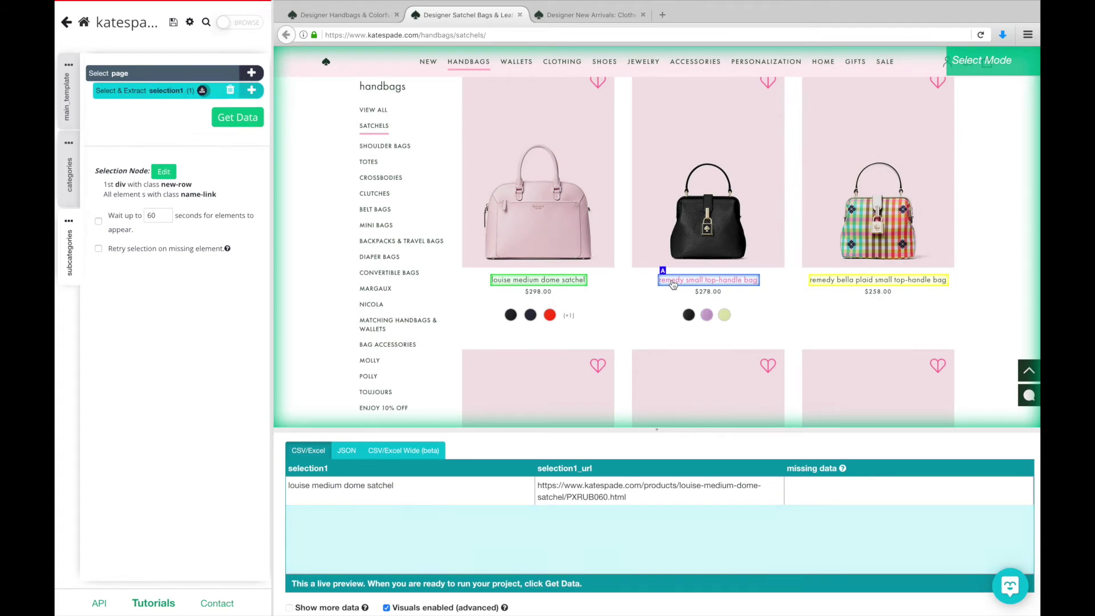
pyautogui.click(674, 282)
pyautogui.scroll(-3, 673, 285)
pyautogui.scroll(-5, 673, 285)
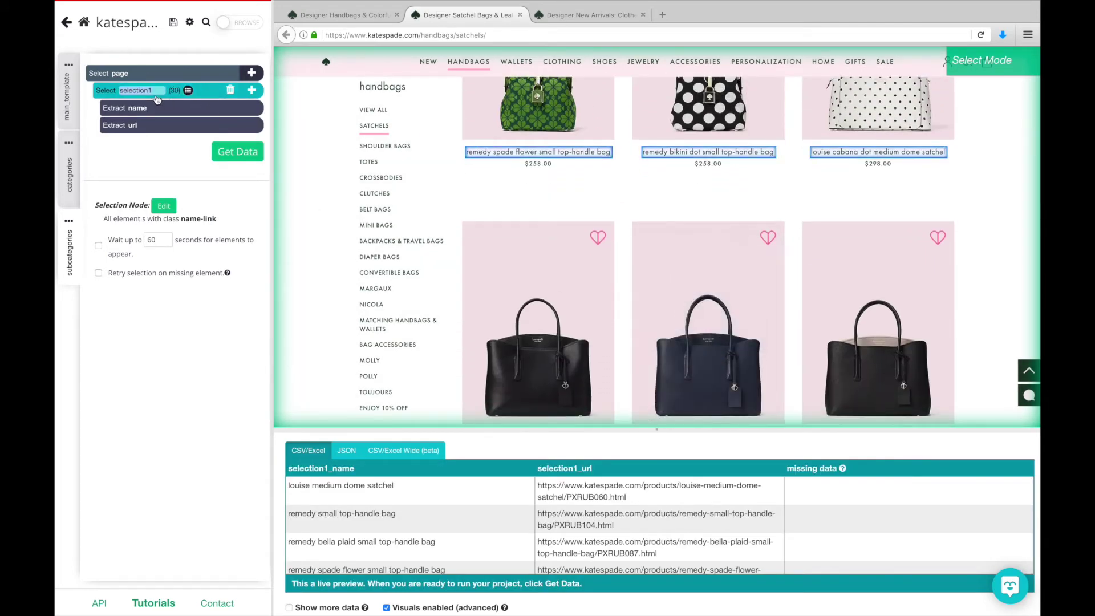
pyautogui.write('products')
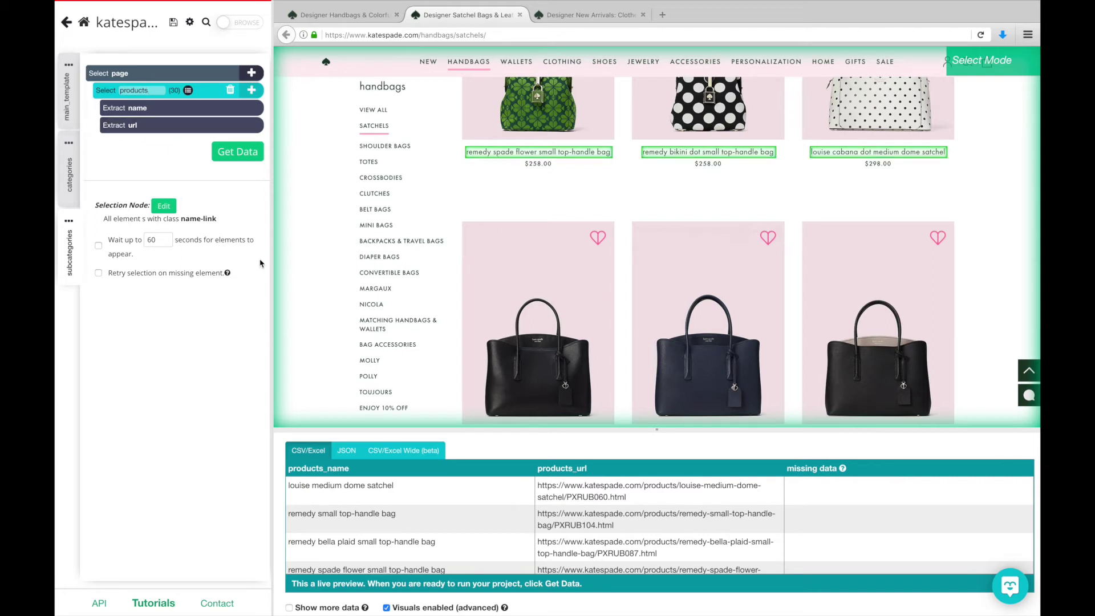
# - Browse to the mini bags page in Browse Mode and check the subcategories template's product selection on it
pyautogui.scroll(3, 355, 286)
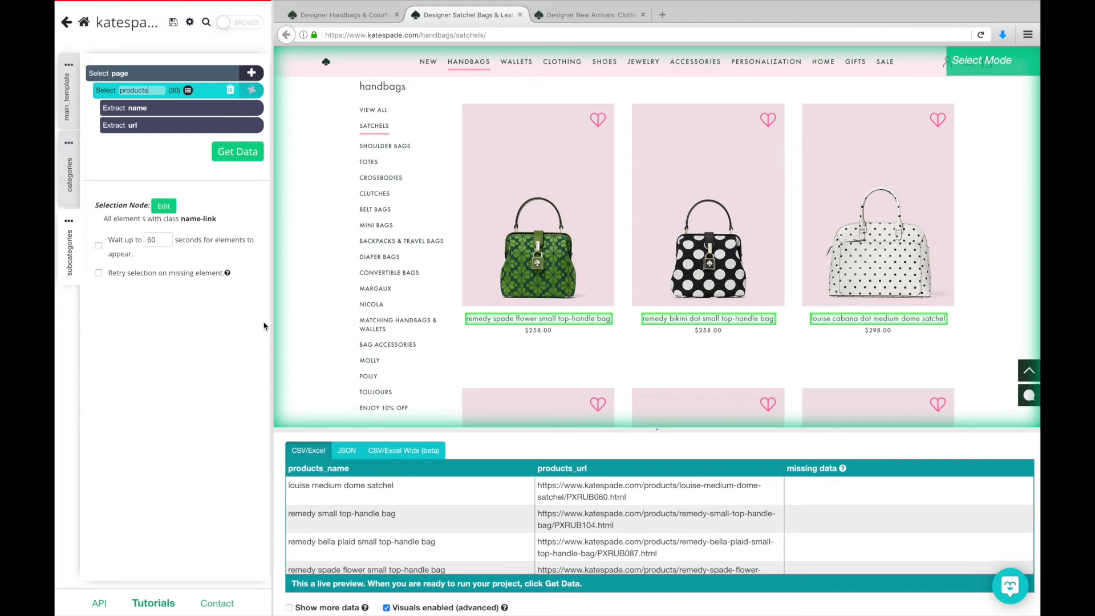
pyautogui.click(249, 28)
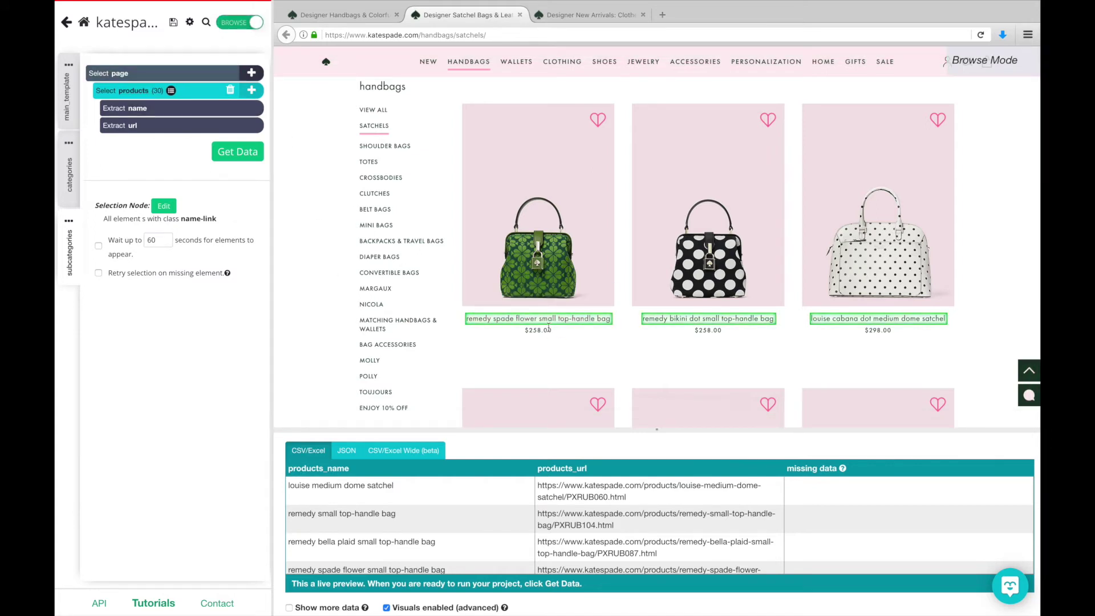
pyautogui.click(377, 225)
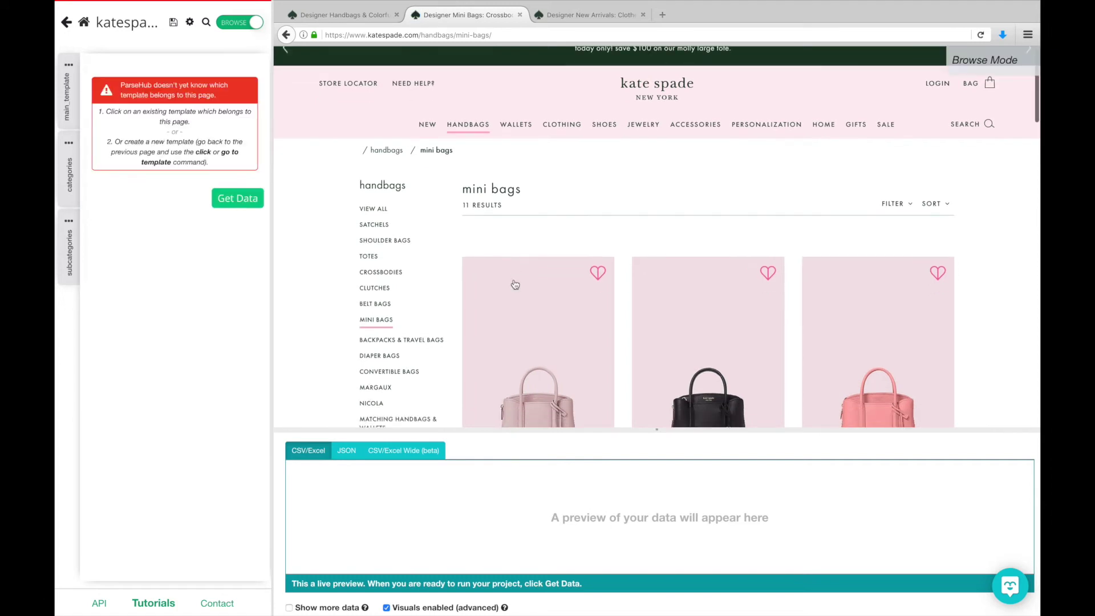
pyautogui.scroll(-2, 513, 283)
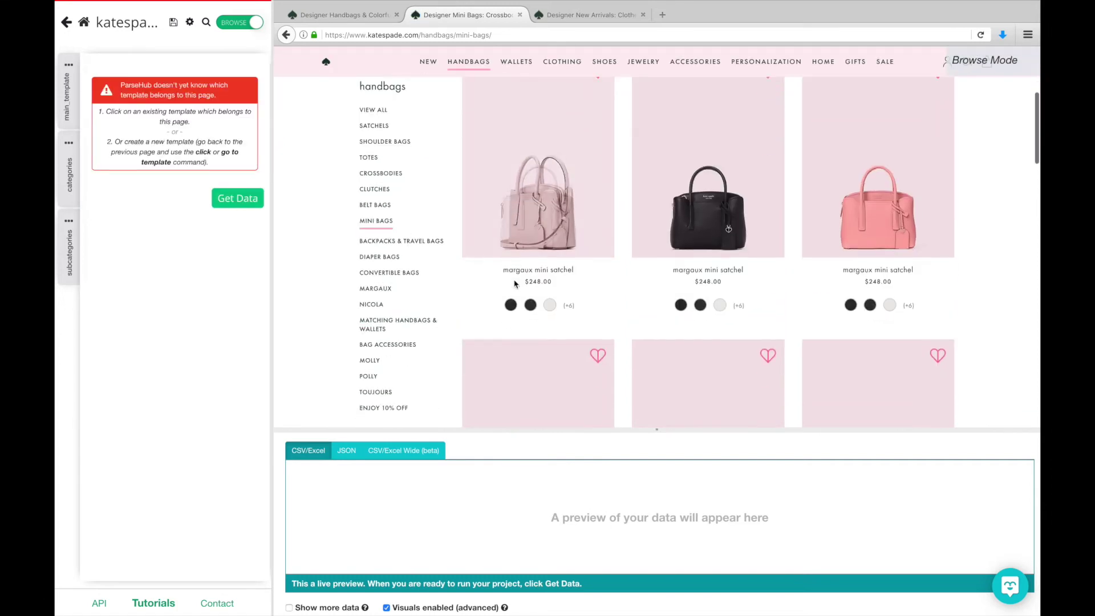
pyautogui.click(73, 248)
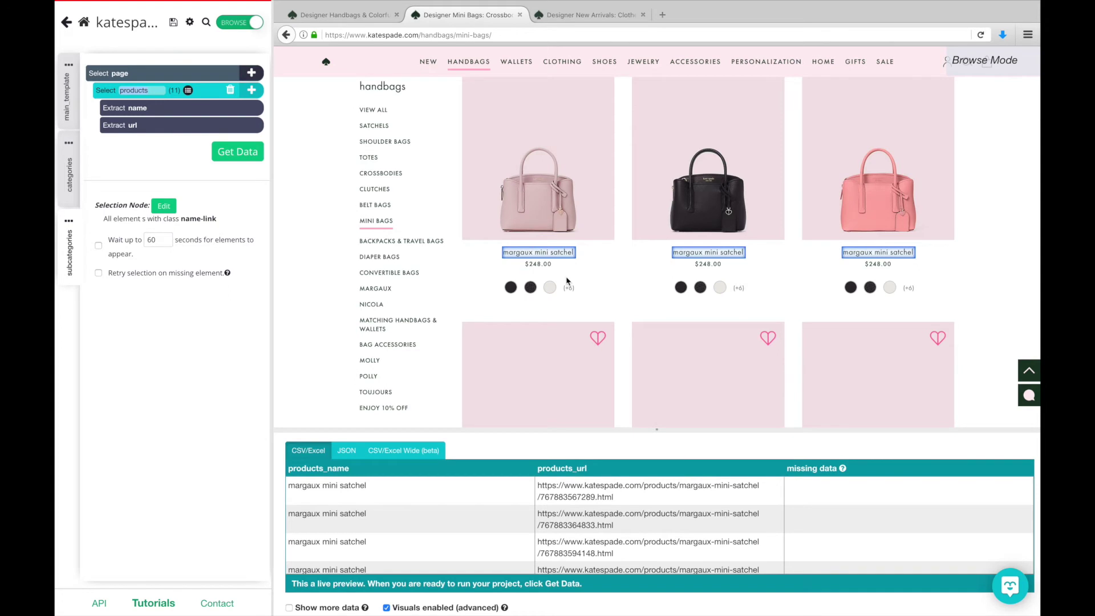
pyautogui.scroll(3, 601, 311)
pyautogui.scroll(3, 600, 310)
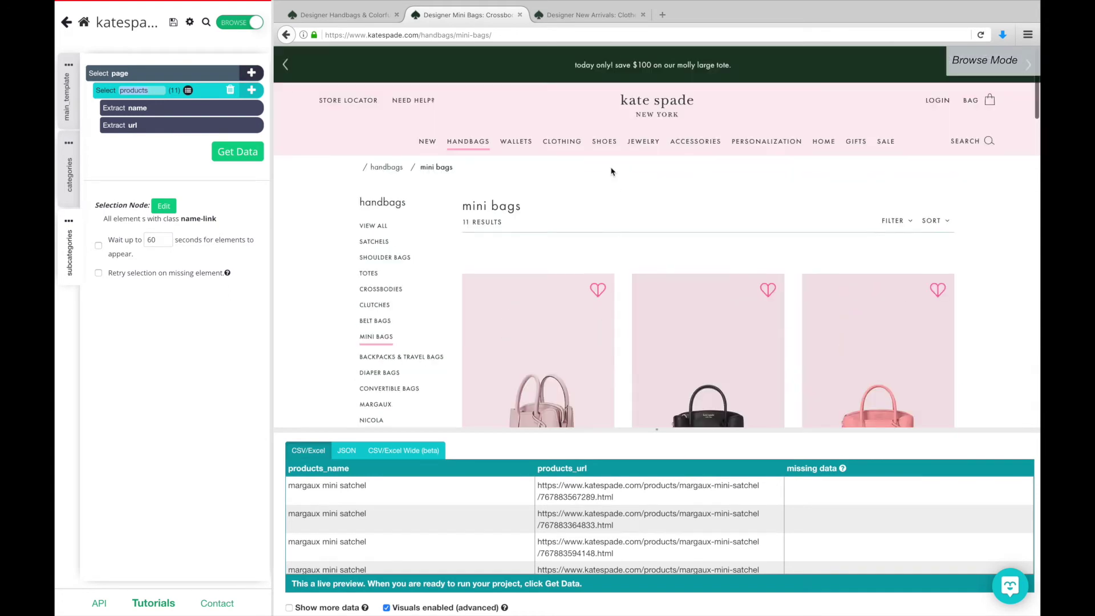
# - Check the subcategories template on the clothing category's skirts page and return to Select Mode
pyautogui.click(562, 142)
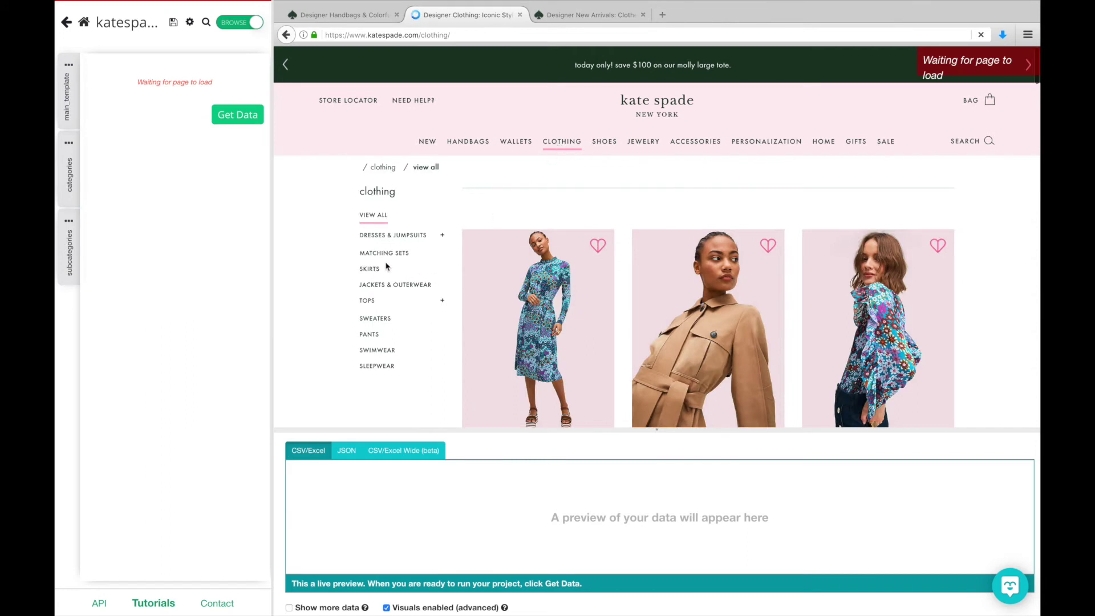
pyautogui.click(370, 271)
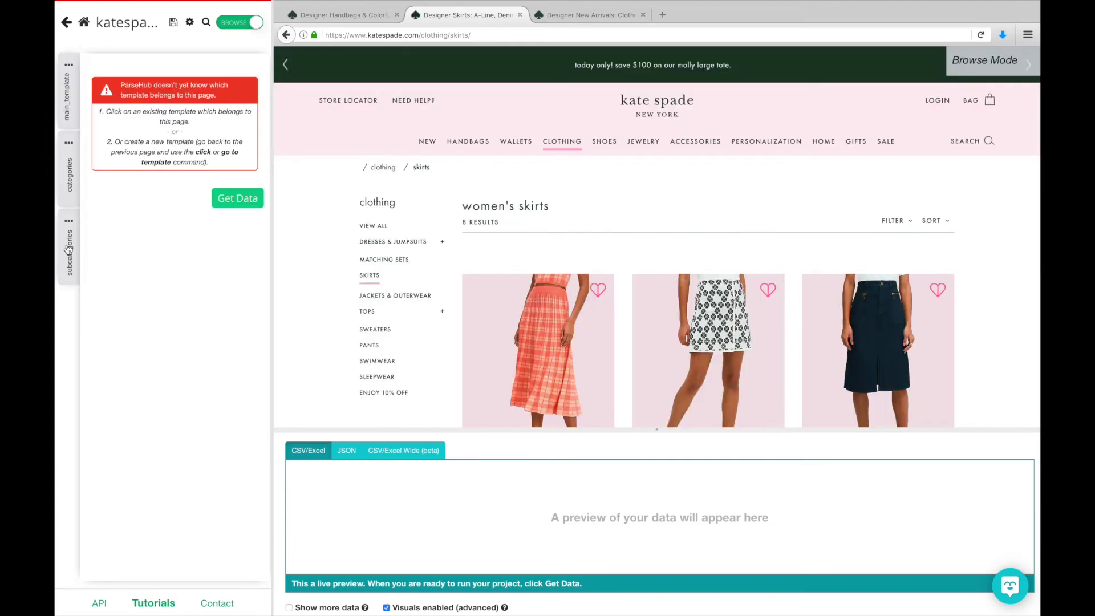
pyautogui.click(69, 249)
pyautogui.scroll(-7, 506, 272)
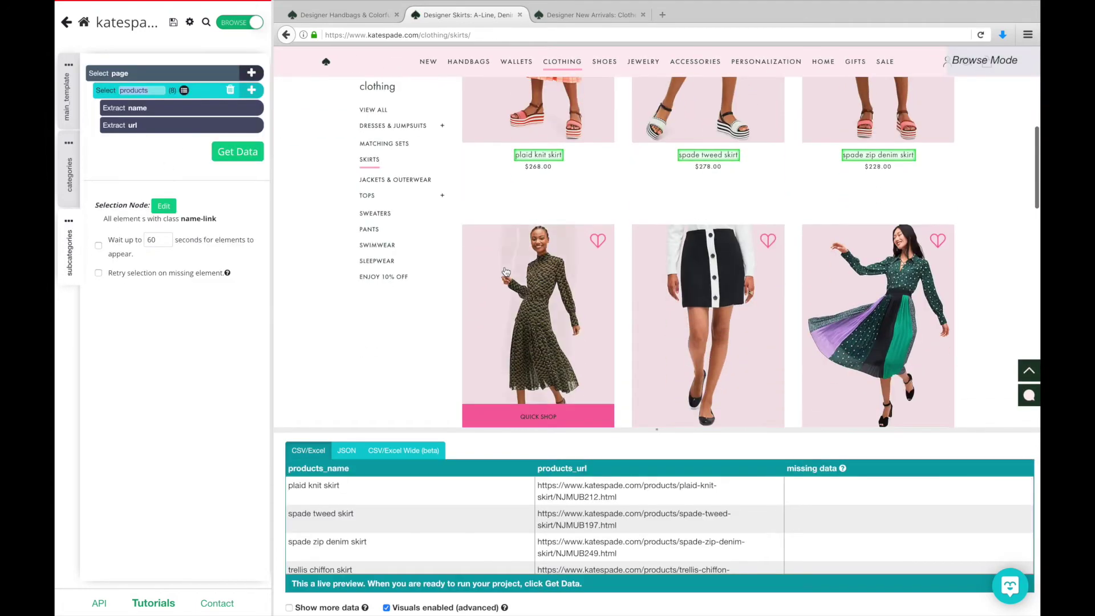
pyautogui.press('super+b')
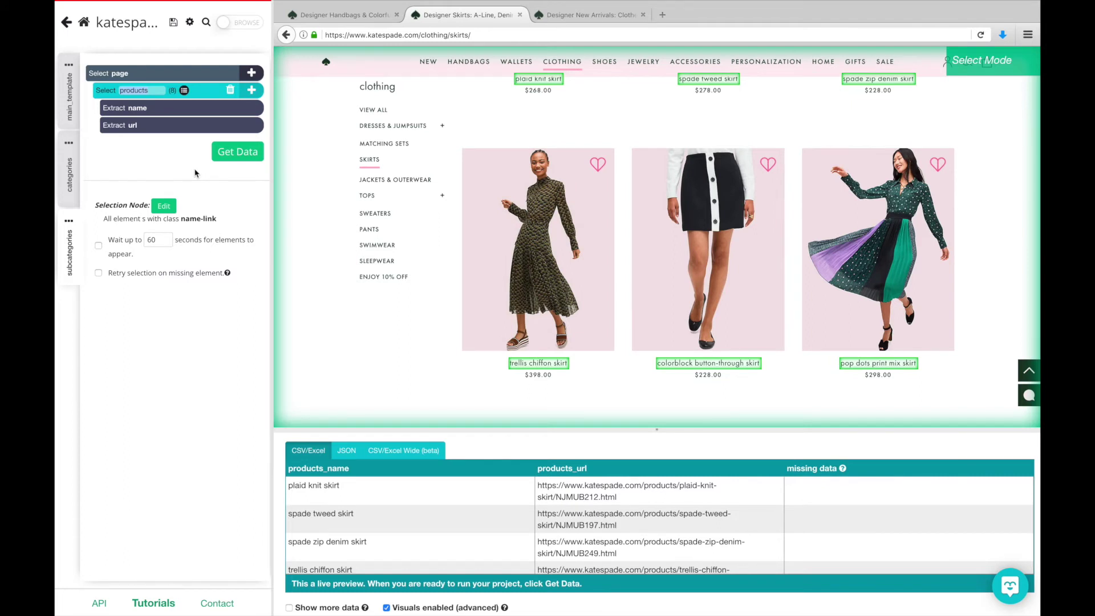
# - Start a test run of the project and step into the main_template on the homepage
pyautogui.click(237, 165)
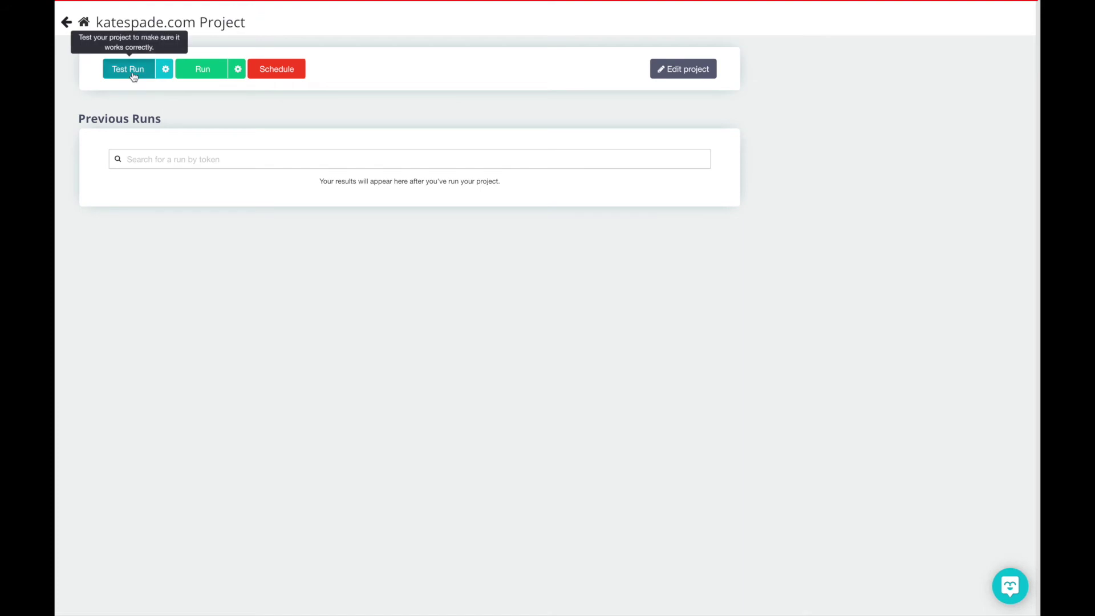
pyautogui.click(133, 76)
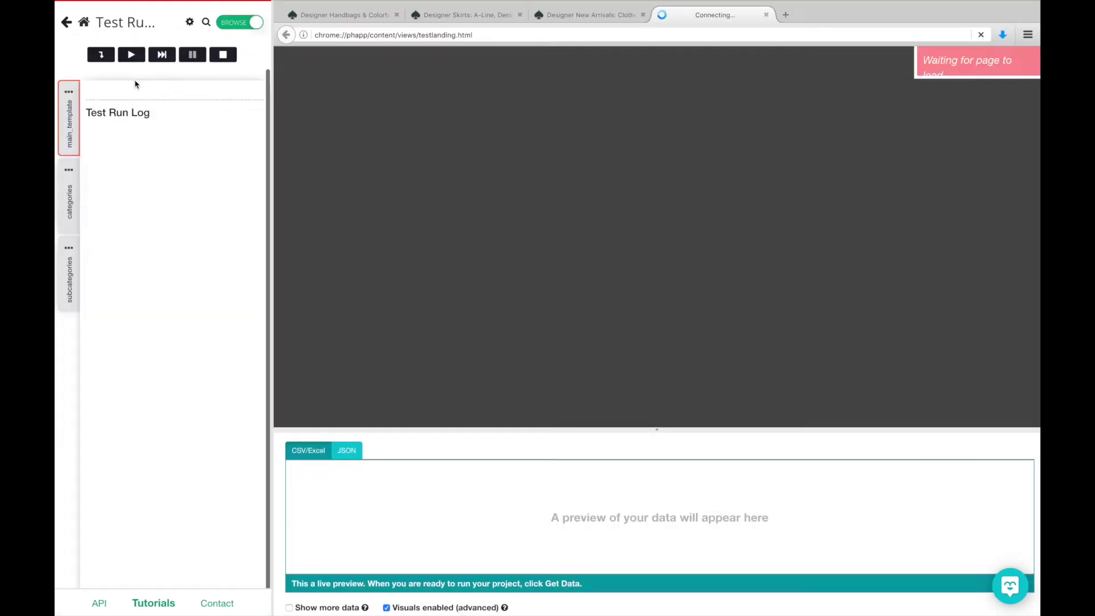
pyautogui.click(107, 56)
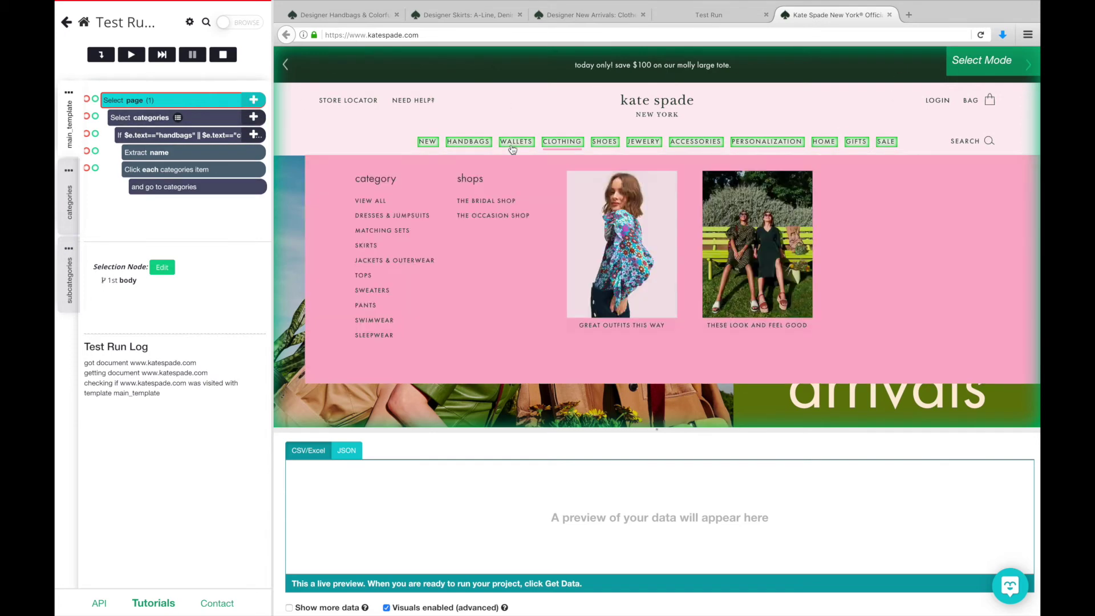
# - Step the test run through main_template's category condition until it extracts the handbags name and opens the handbags page
pyautogui.click(102, 55)
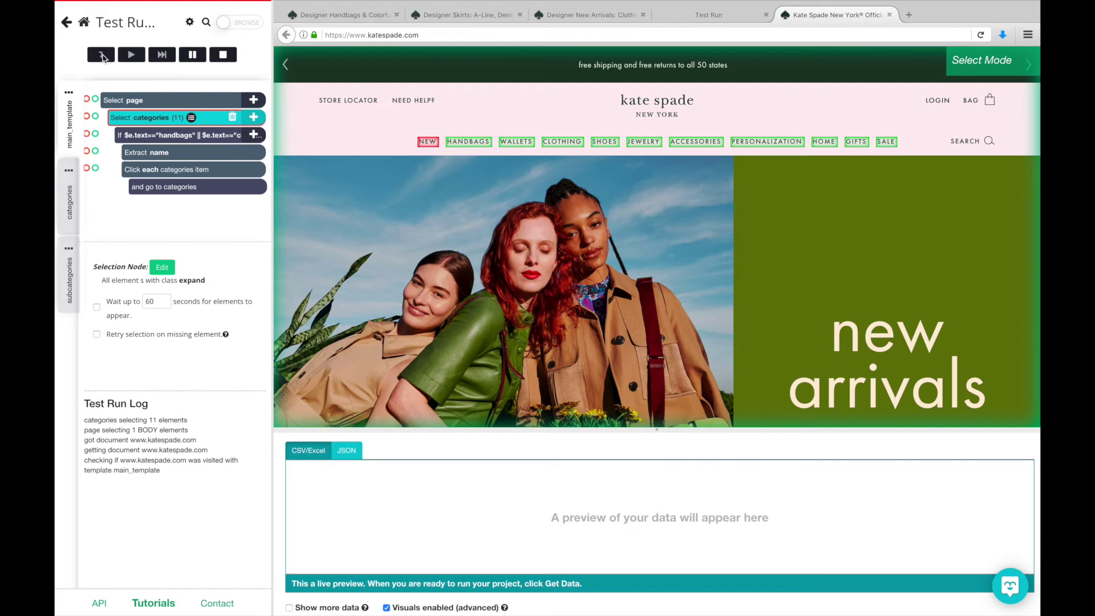
pyautogui.click(101, 56)
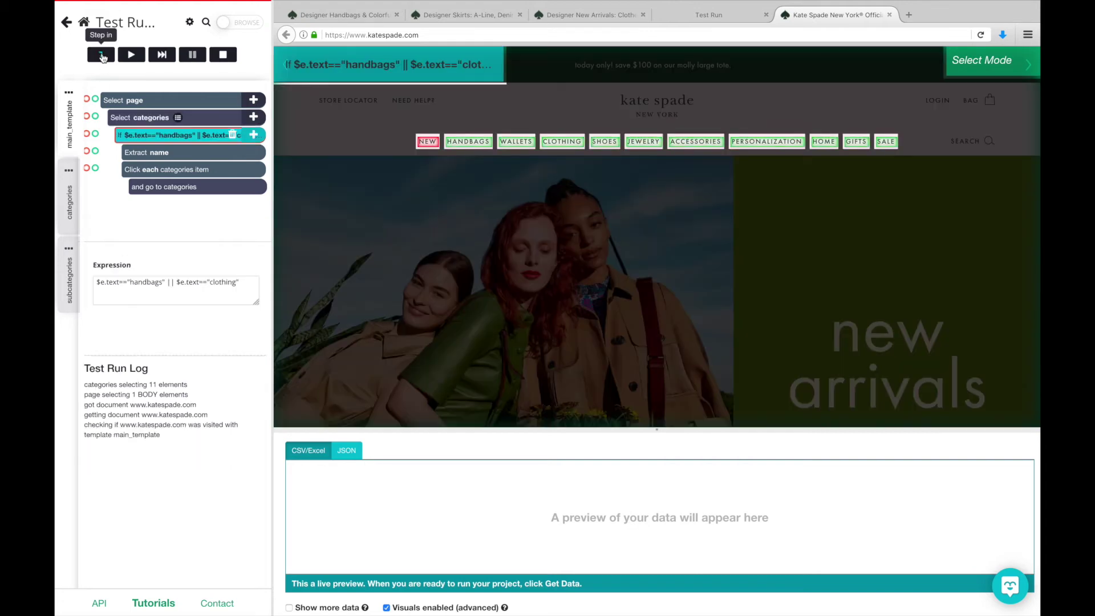
pyautogui.click(101, 55)
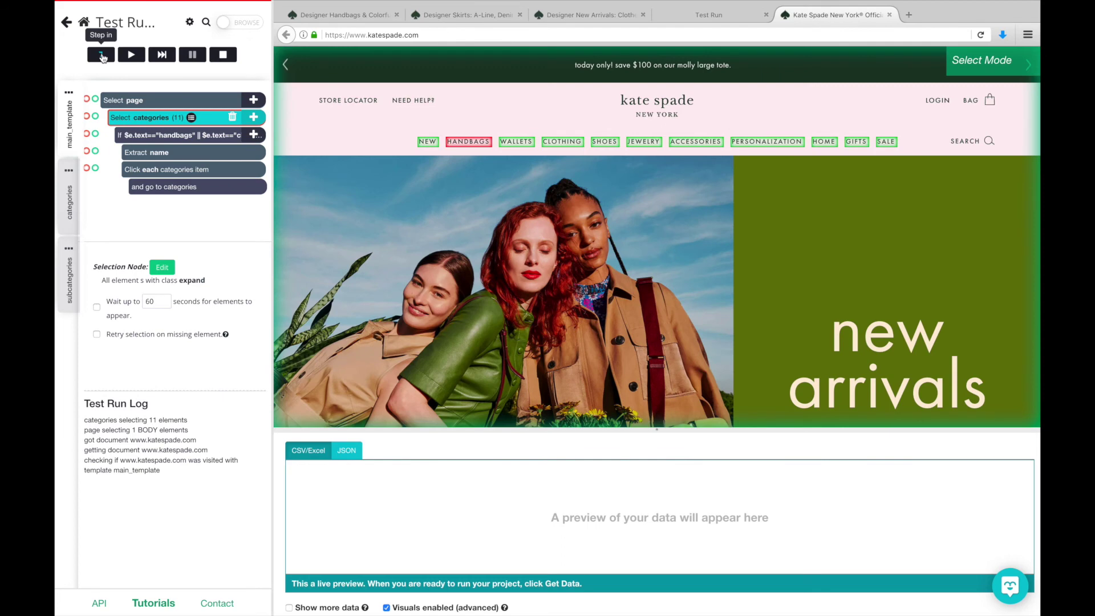
pyautogui.click(102, 55)
pyautogui.click(102, 55)
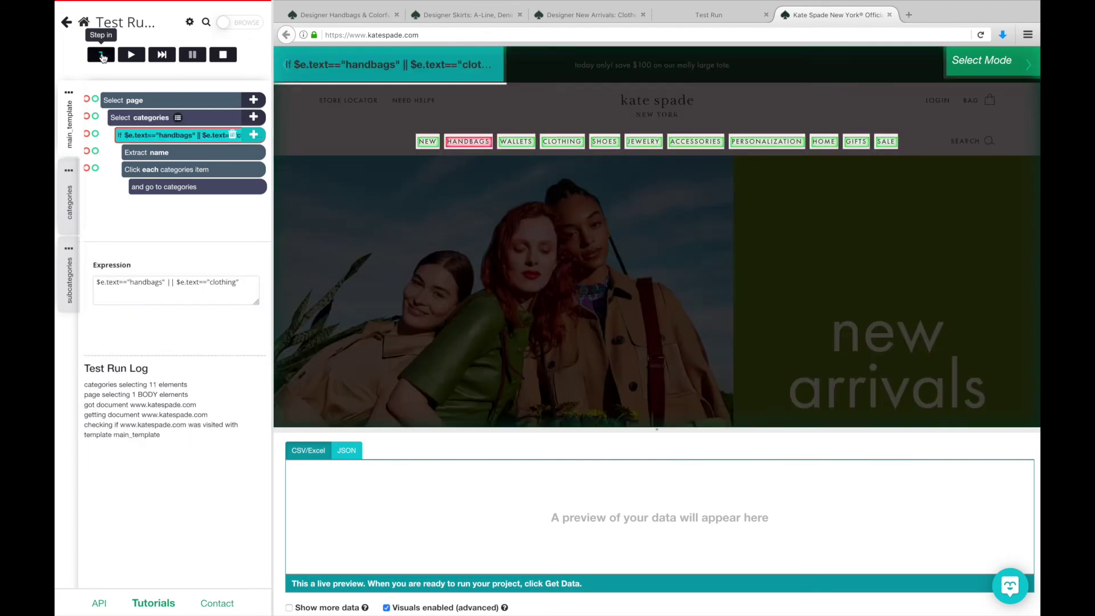
pyautogui.click(101, 56)
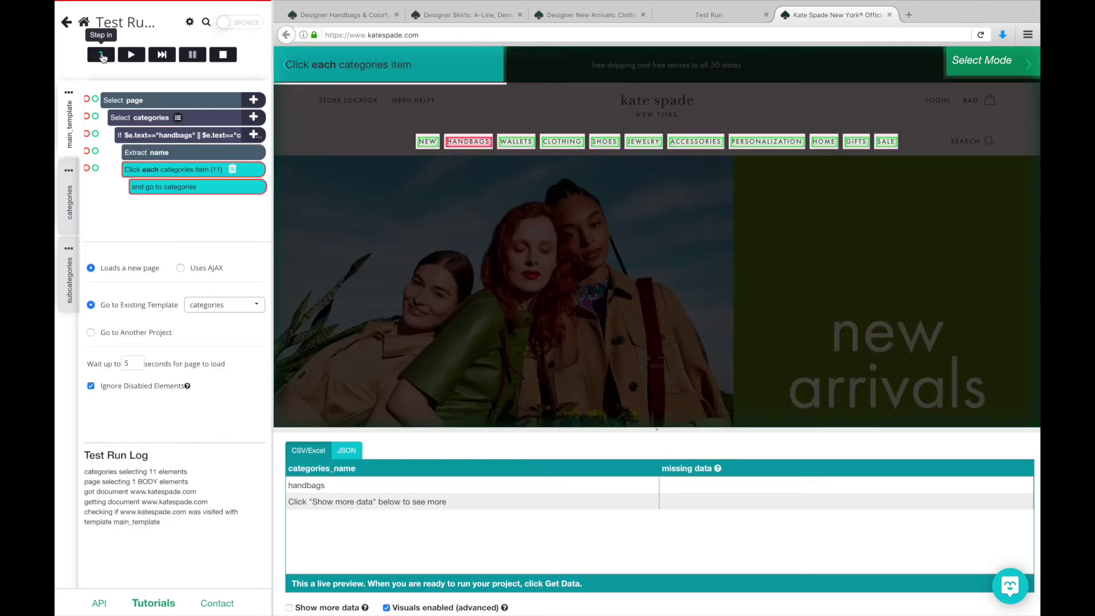
pyautogui.click(101, 56)
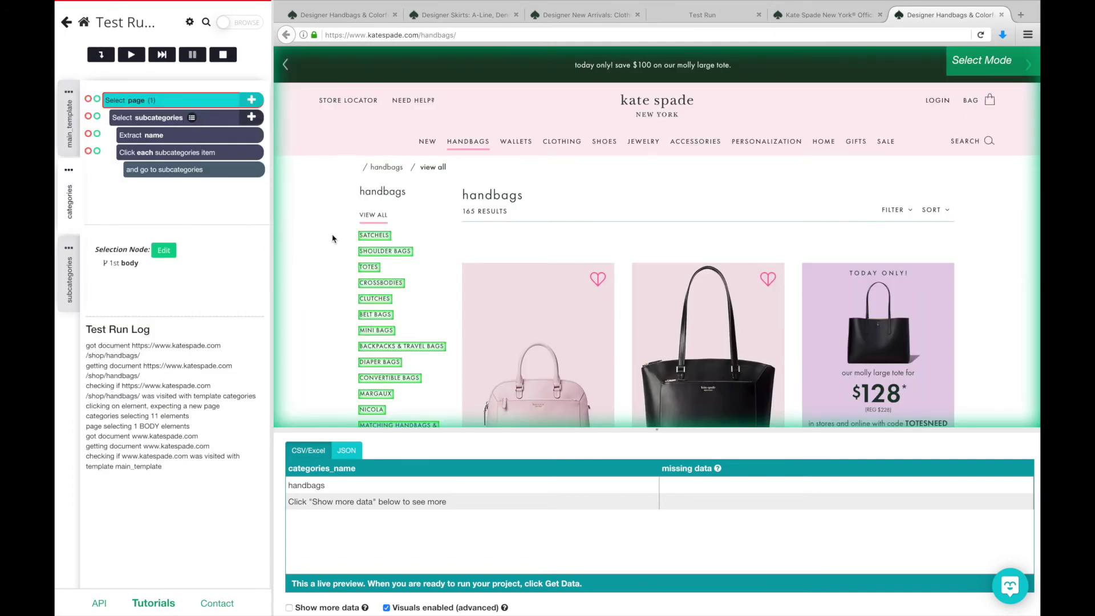
# - Step the test run through the categories template to extract the first subcategory's name and open the satchels page
pyautogui.scroll(-1, 333, 237)
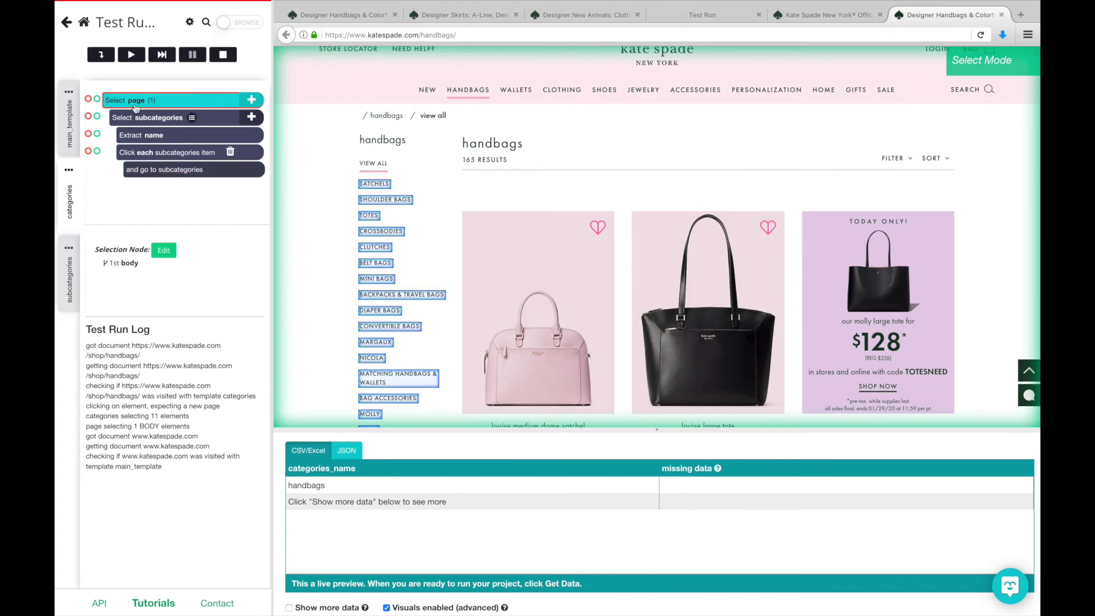
pyautogui.click(100, 56)
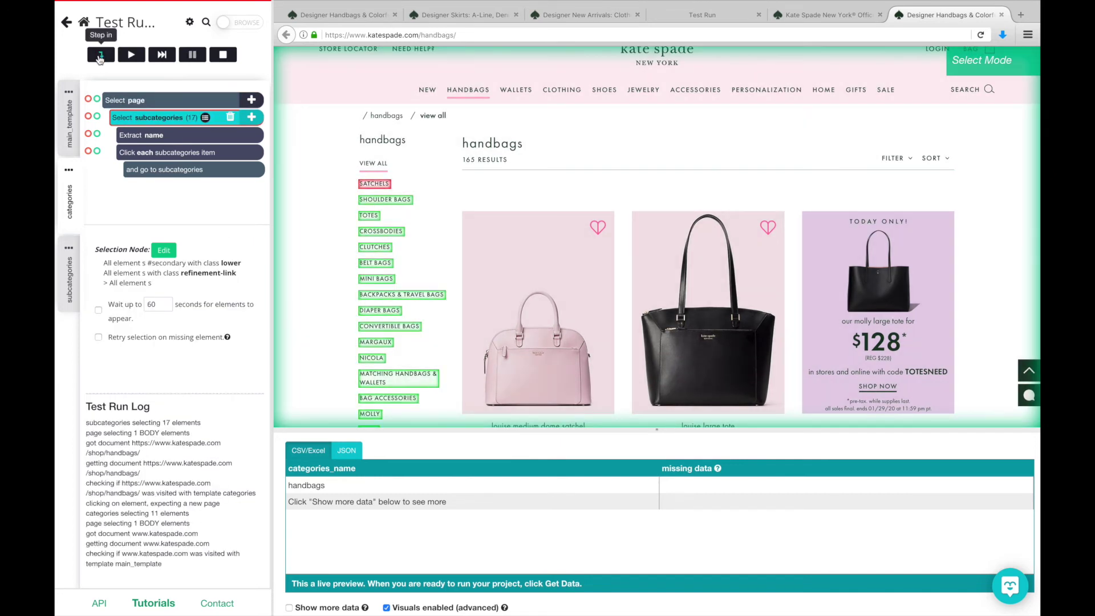
pyautogui.click(100, 56)
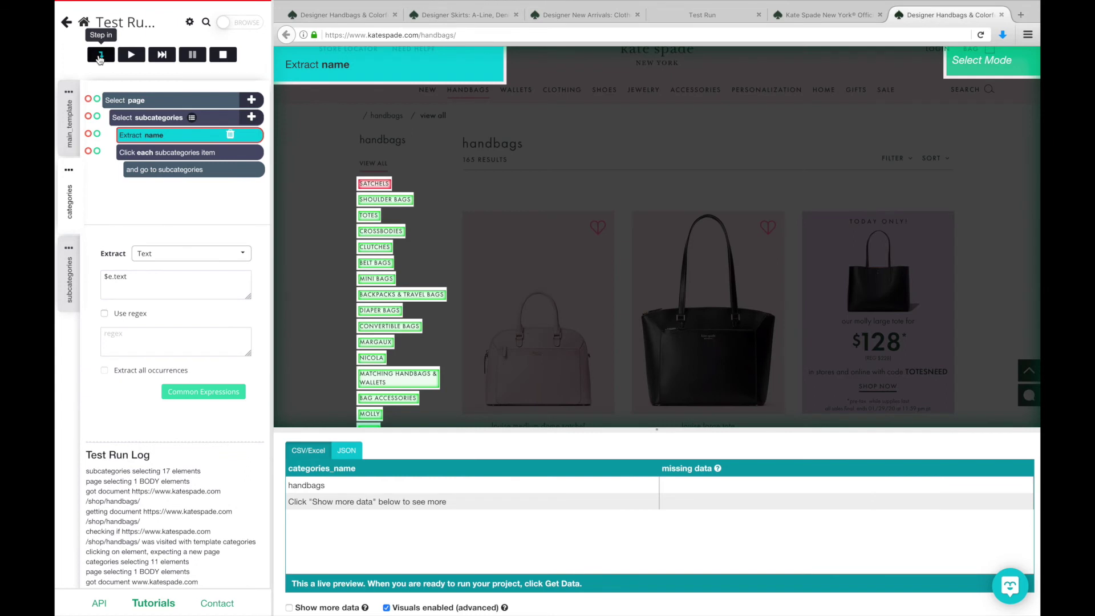
pyautogui.click(101, 56)
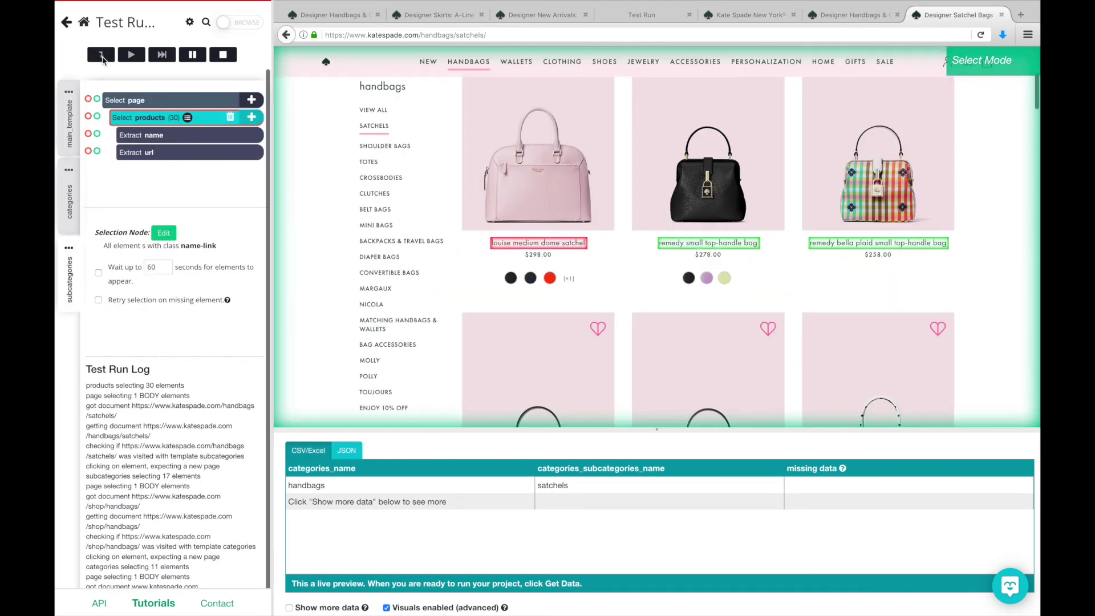
# - Step through the subcategories template on the satchels page to extract the name and URL of the first two products
pyautogui.click(103, 57)
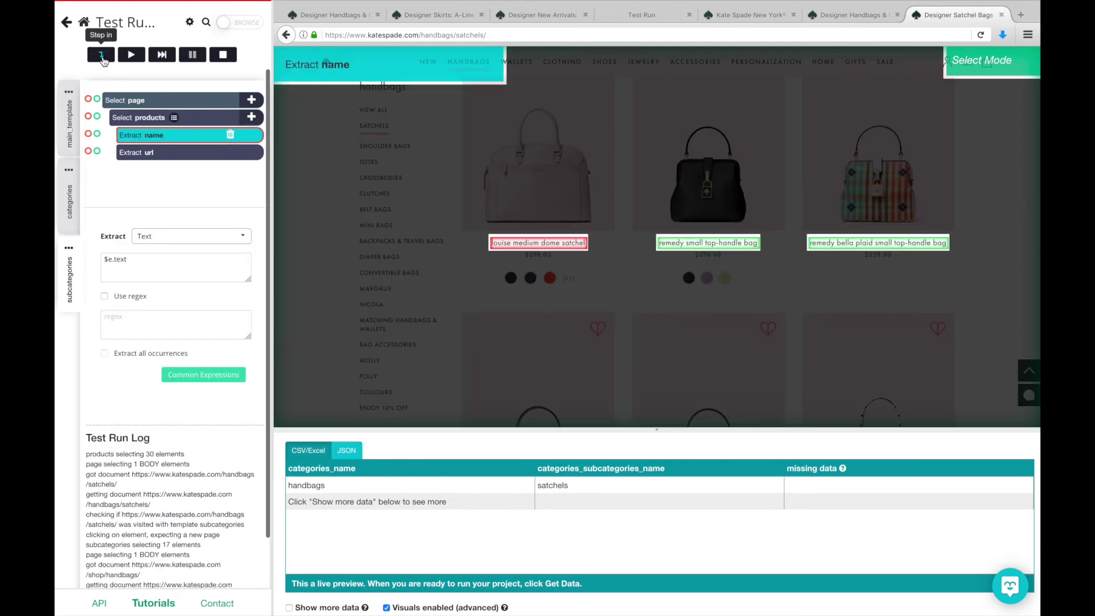
pyautogui.click(103, 57)
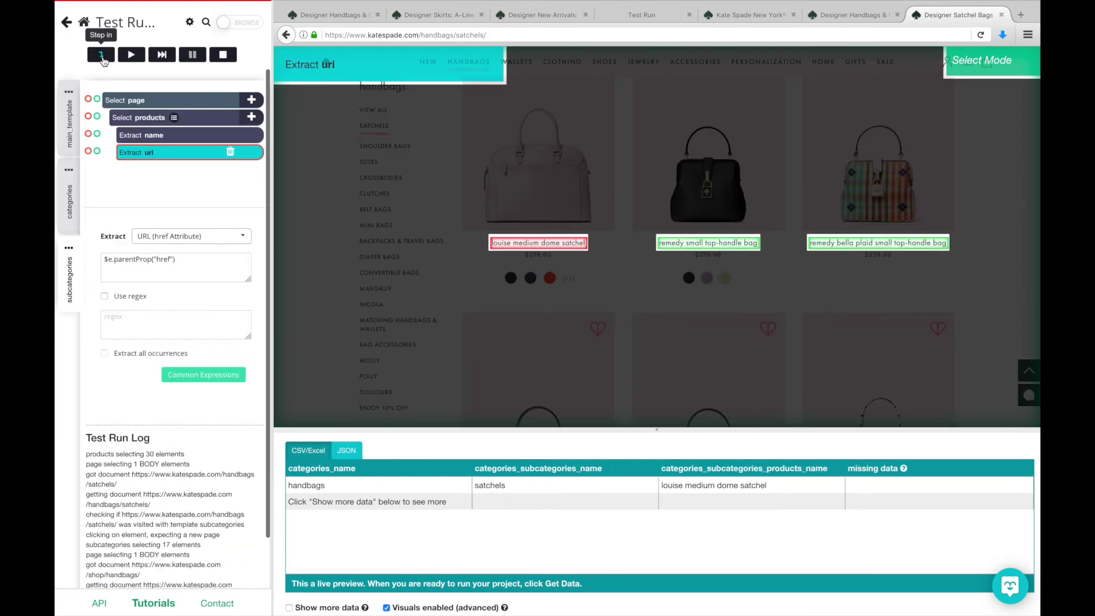
pyautogui.click(103, 57)
pyautogui.click(102, 57)
pyautogui.click(103, 57)
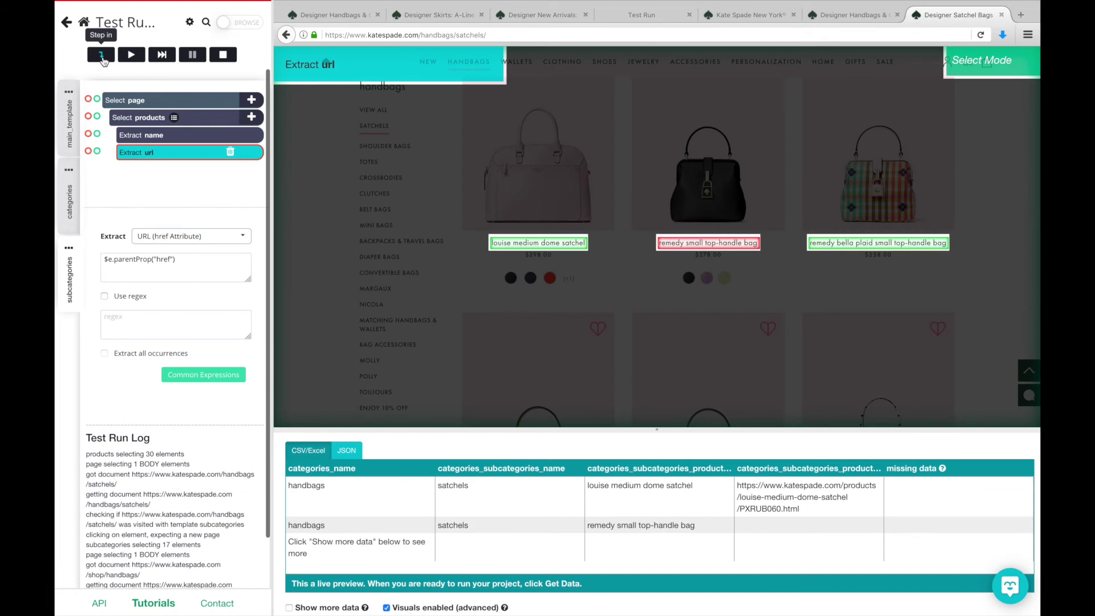
pyautogui.click(103, 59)
pyautogui.click(103, 59)
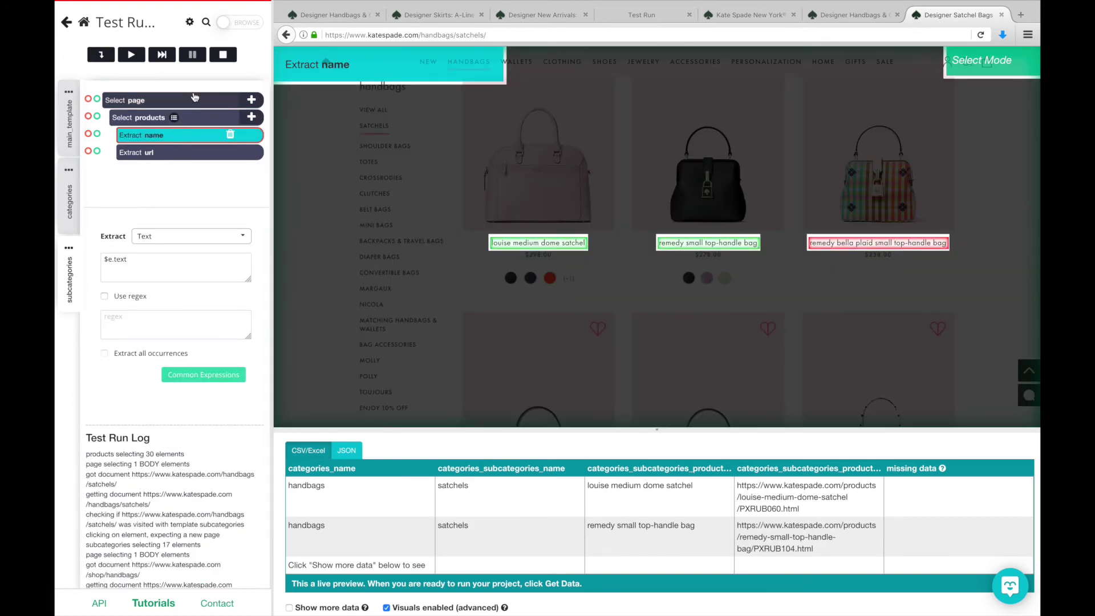
# - Run the rest of the test at full speed, review the extracted products in the JSON preview, and stop the test run
pyautogui.click(165, 61)
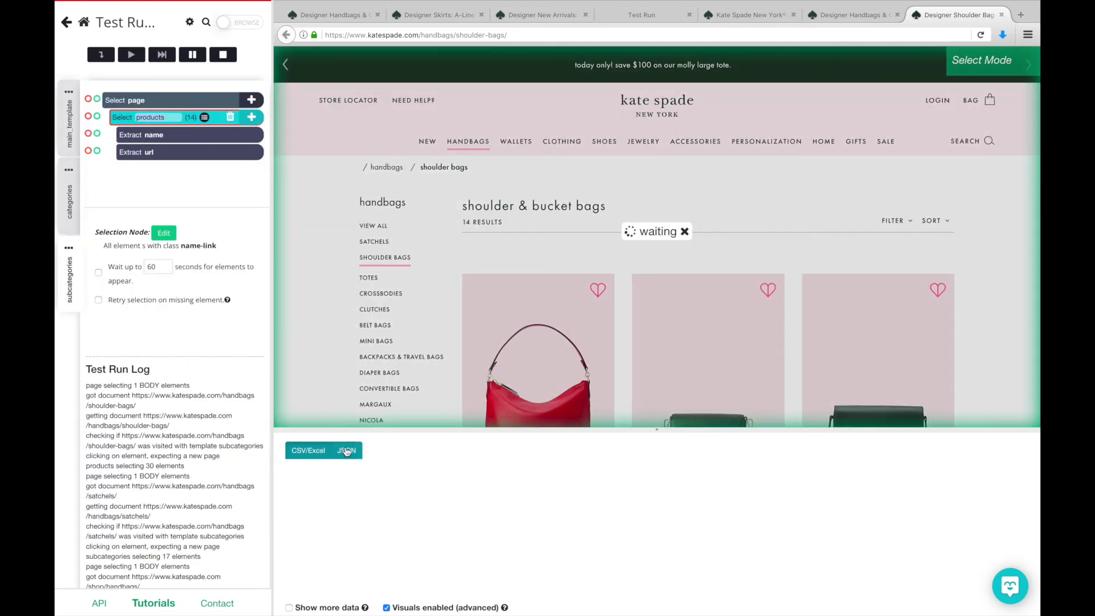
pyautogui.click(346, 452)
pyautogui.scroll(-10, 366, 460)
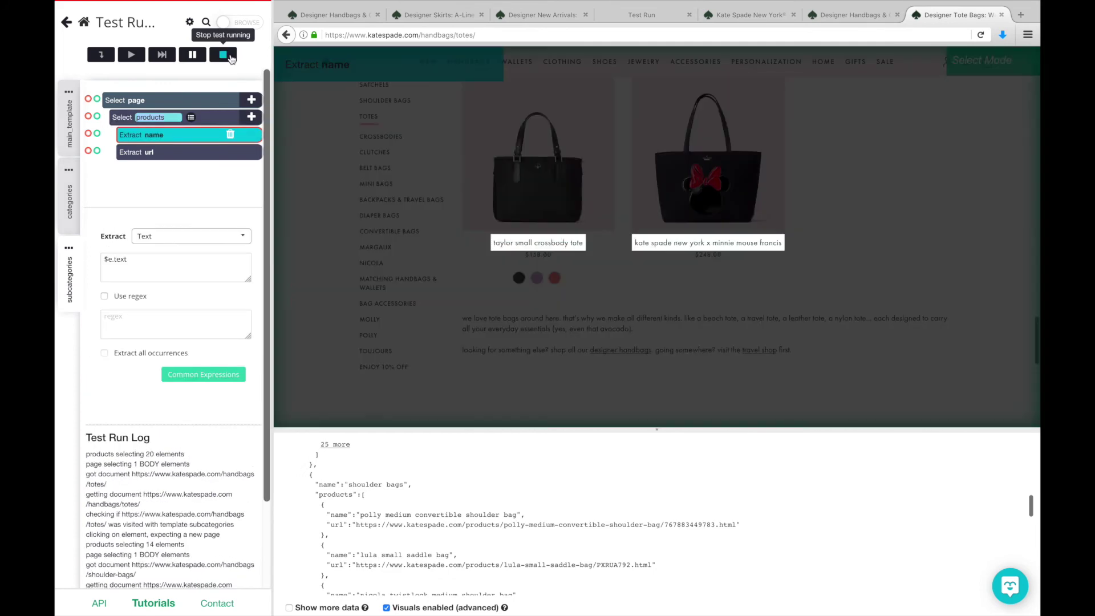
pyautogui.click(232, 58)
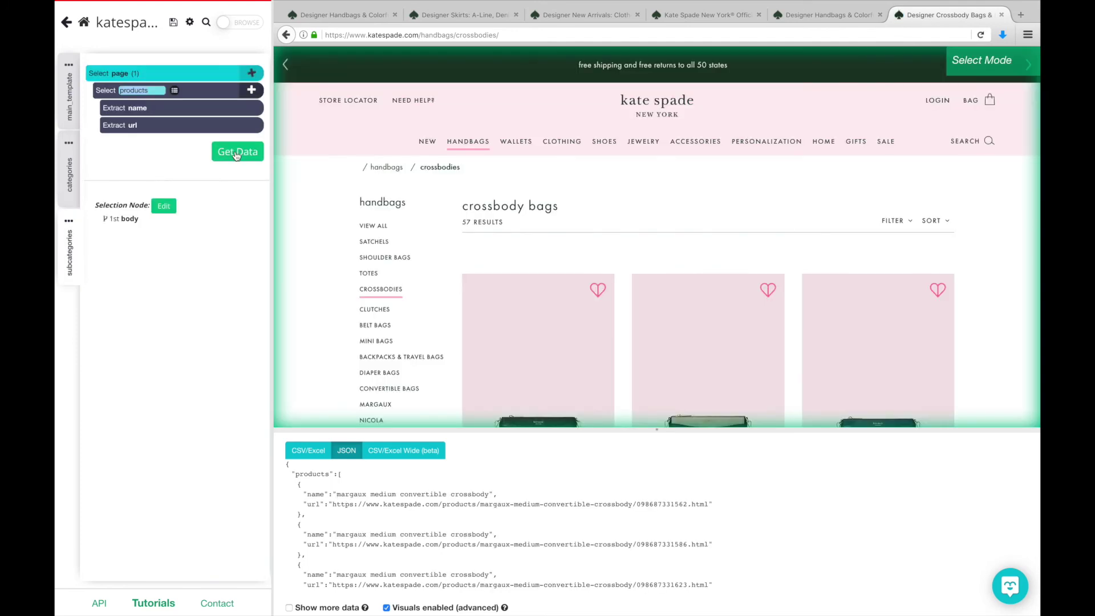
# - Run the full katespade.com project to get its data, then download the results as CSV/Excel and open them in Excel
pyautogui.click(237, 153)
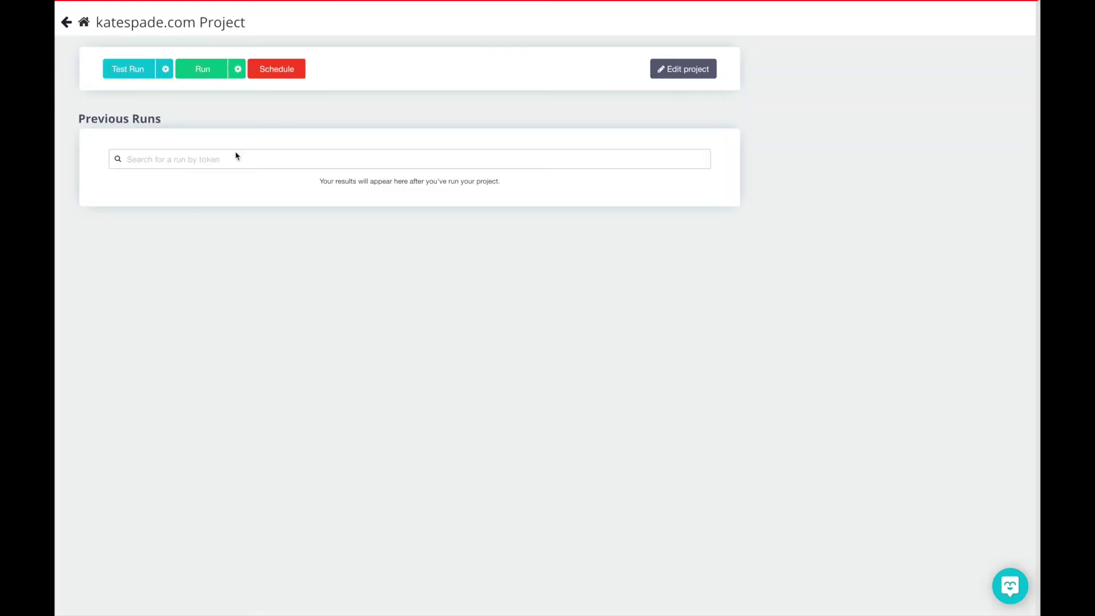
pyautogui.click(204, 73)
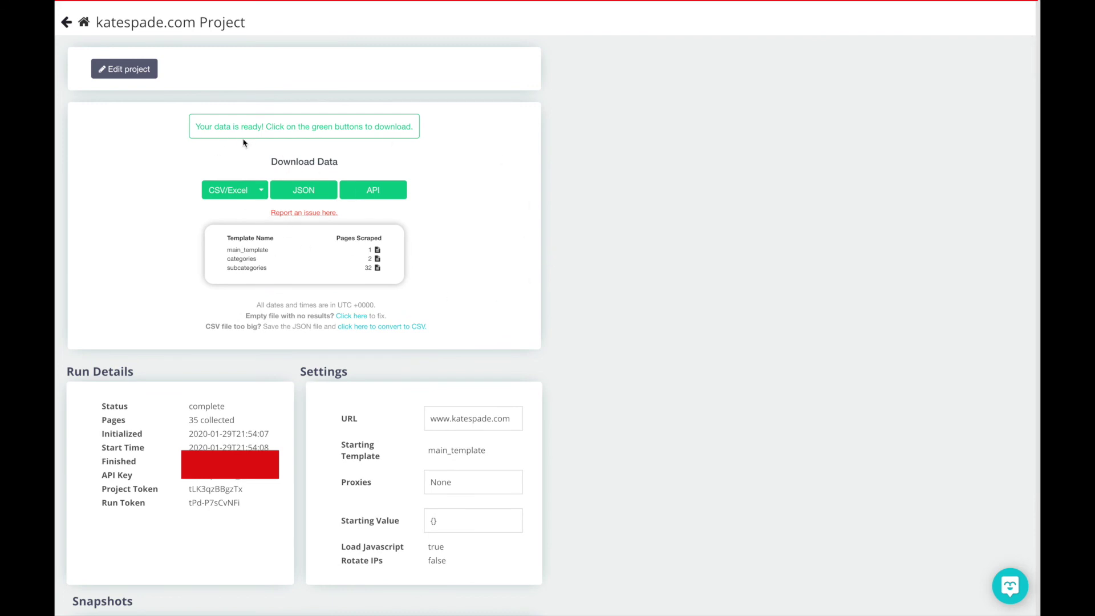
pyautogui.click(224, 191)
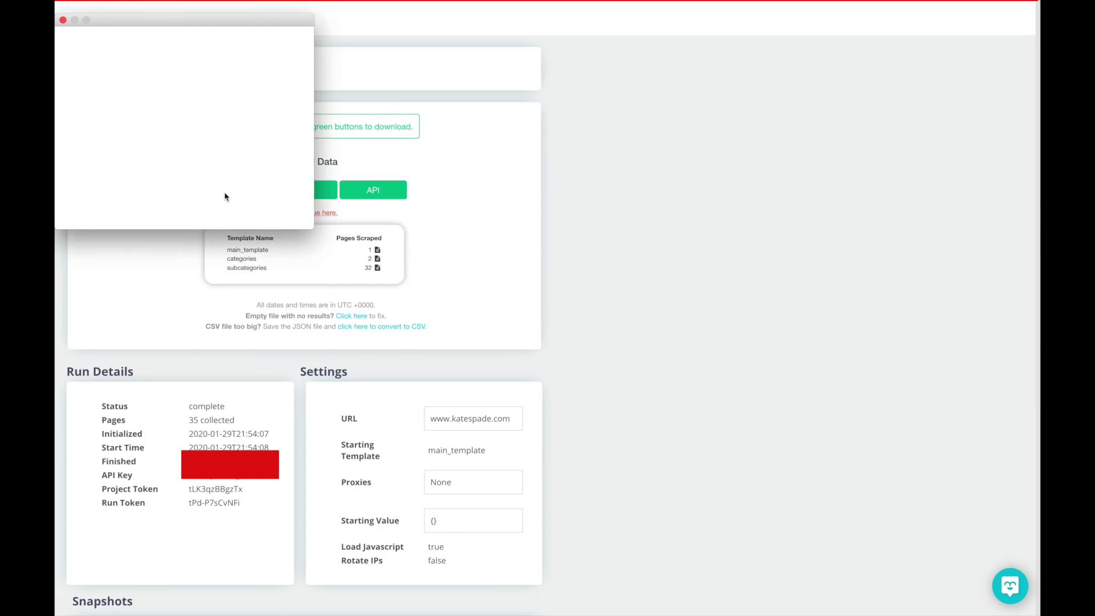
pyautogui.click(279, 193)
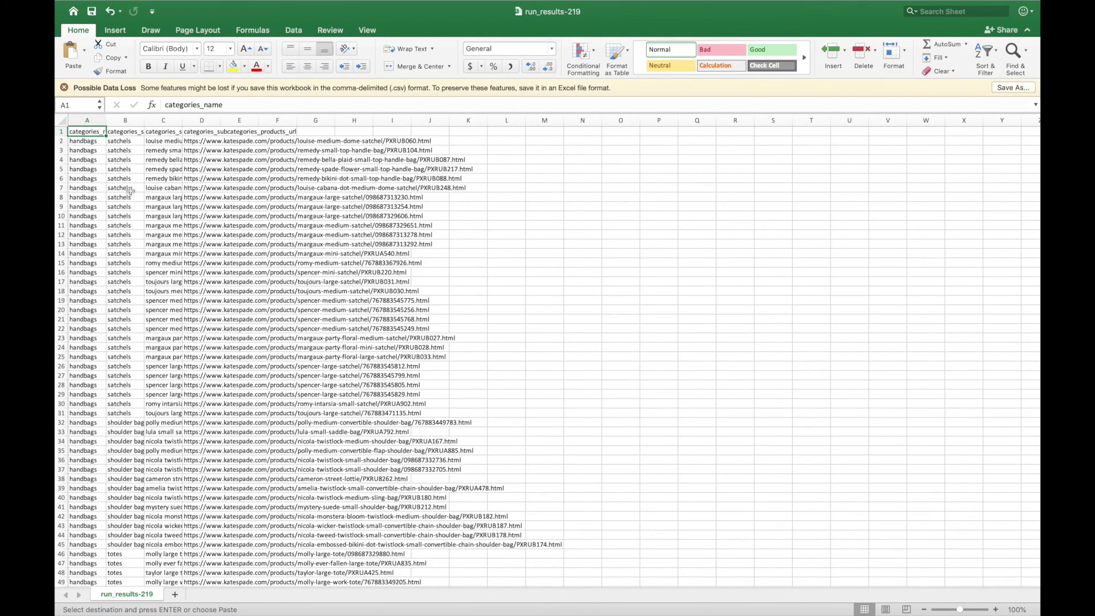
# - Widen column A to show the full categories_name header and look through the rows of the results
pyautogui.moveTo(108, 121); pyautogui.dragTo(140, 120)
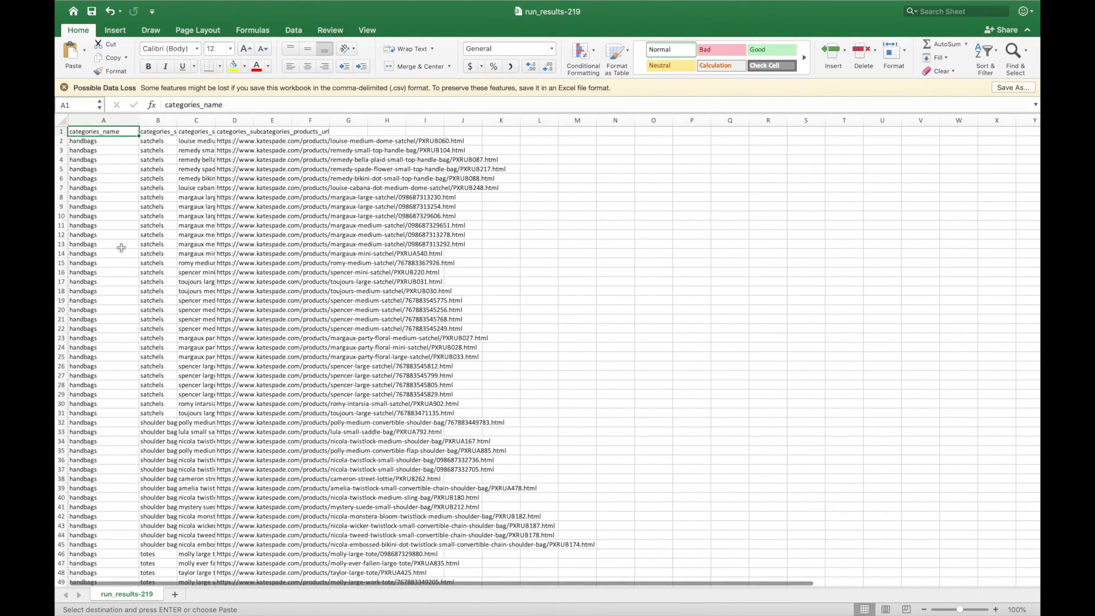
pyautogui.scroll(-20, 122, 248)
pyautogui.scroll(-20, 121, 248)
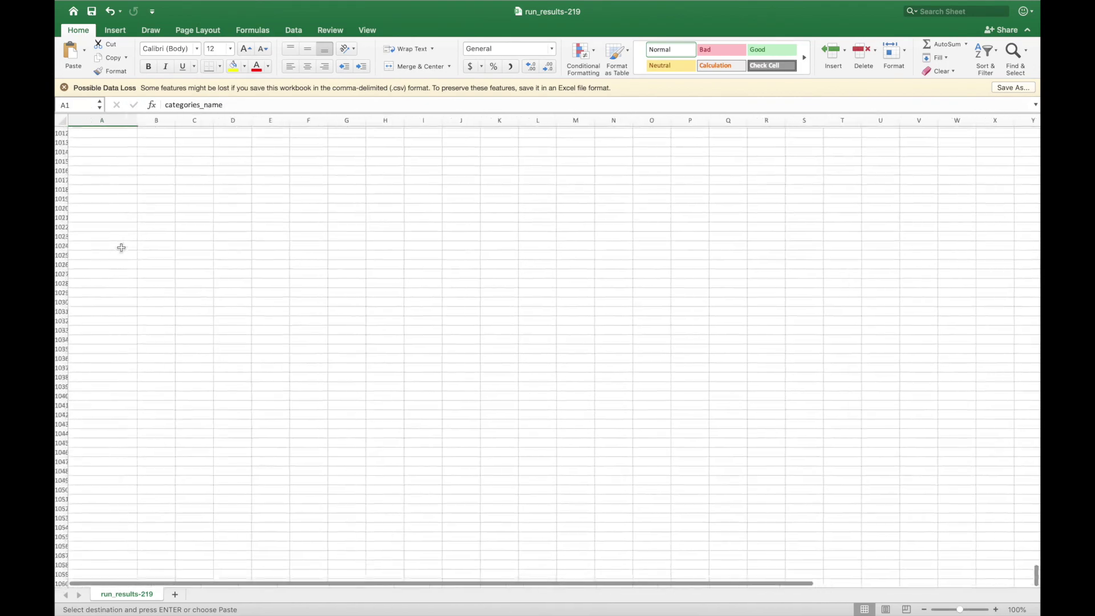
pyautogui.scroll(20, 122, 247)
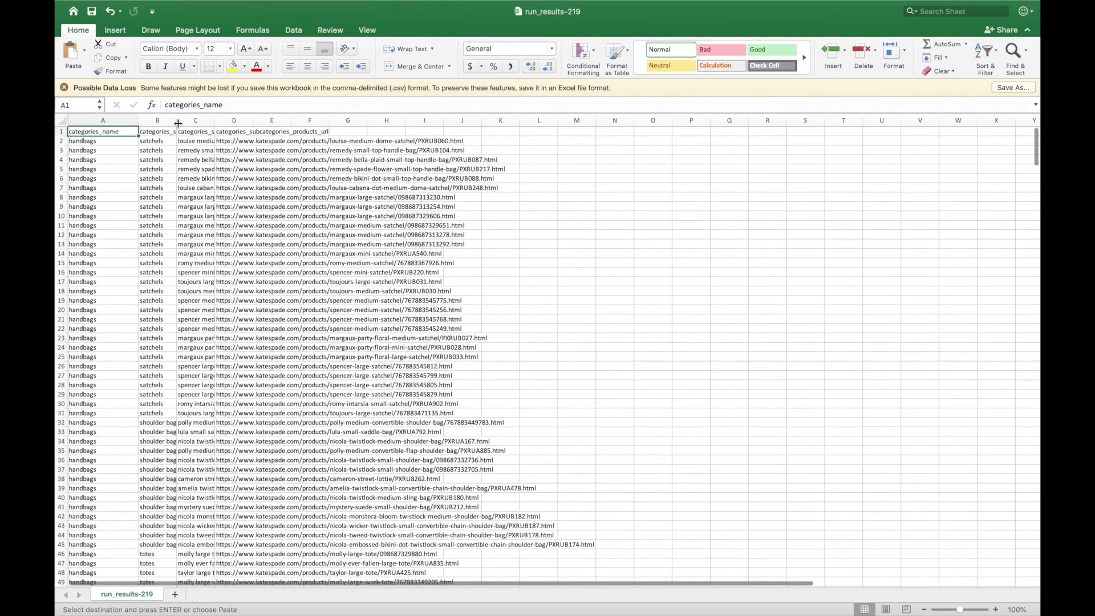
# - Widen column B to fit the subcategory names and check the subcategories listed under handbags and clothing
pyautogui.moveTo(177, 121); pyautogui.dragTo(205, 120)
pyautogui.scroll(-4, 184, 314)
pyautogui.scroll(-20, 183, 315)
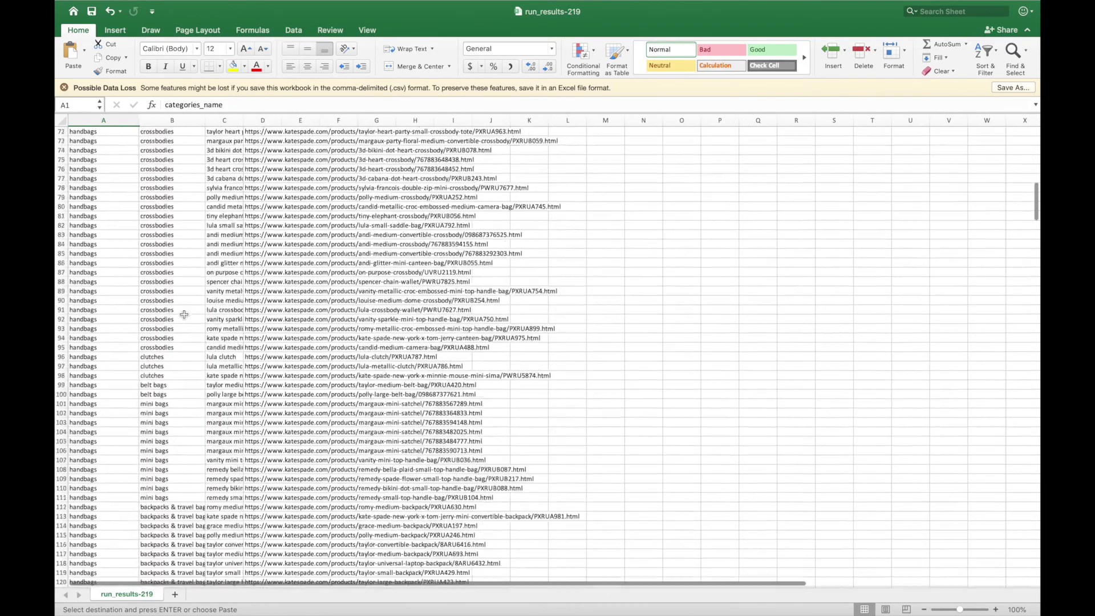
pyautogui.scroll(-20, 183, 315)
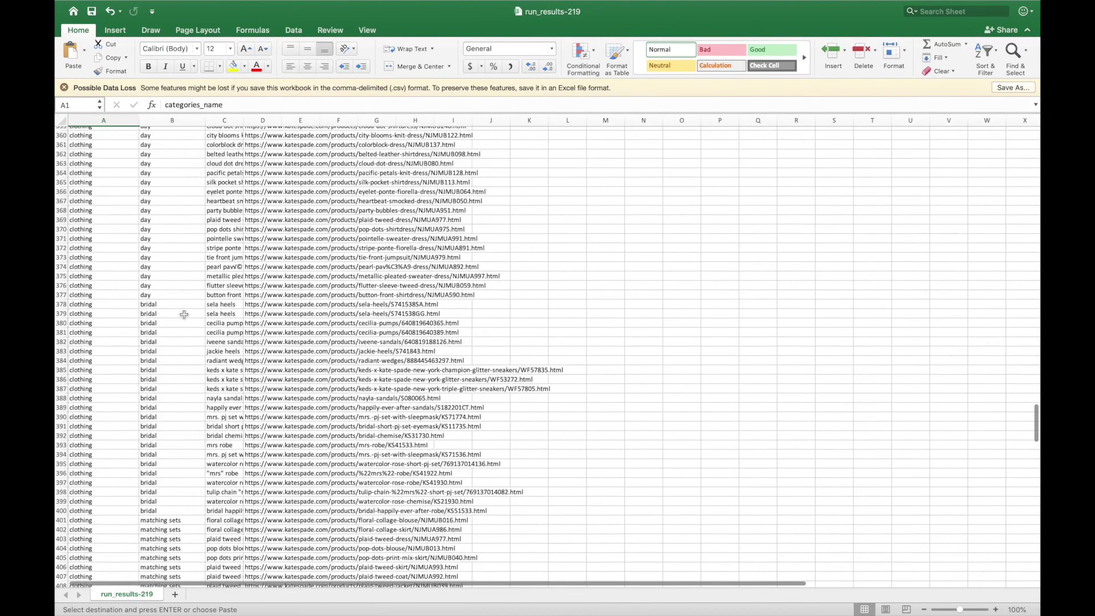
pyautogui.scroll(20, 184, 314)
# - Widen column C to about 42 characters to fit the product names, and review the products with their URLs
pyautogui.hscroll(1, 184, 314)
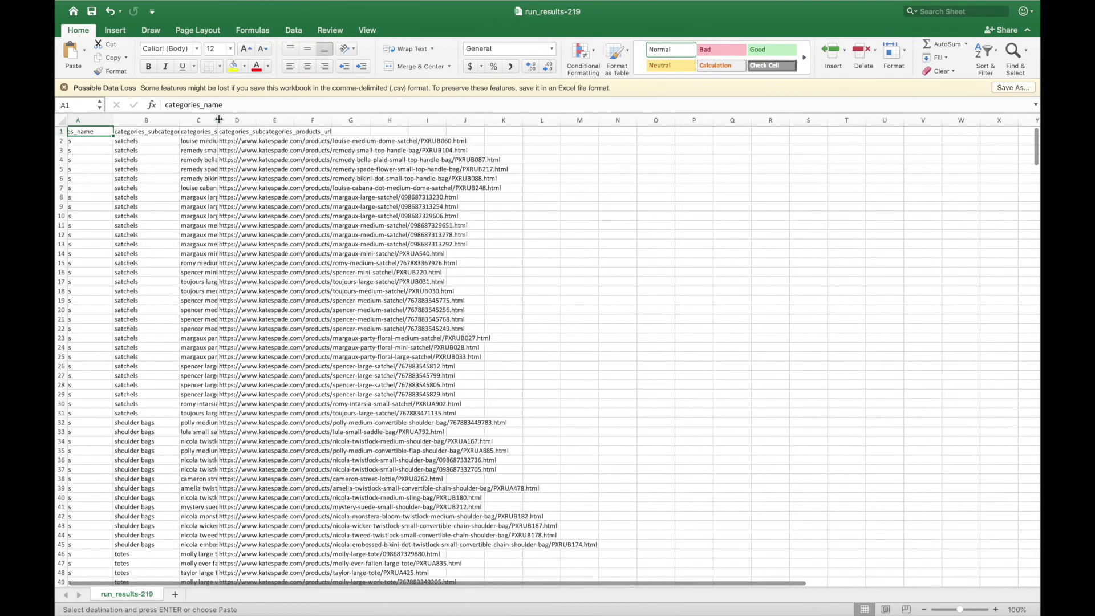
pyautogui.moveTo(219, 119); pyautogui.dragTo(323, 119)
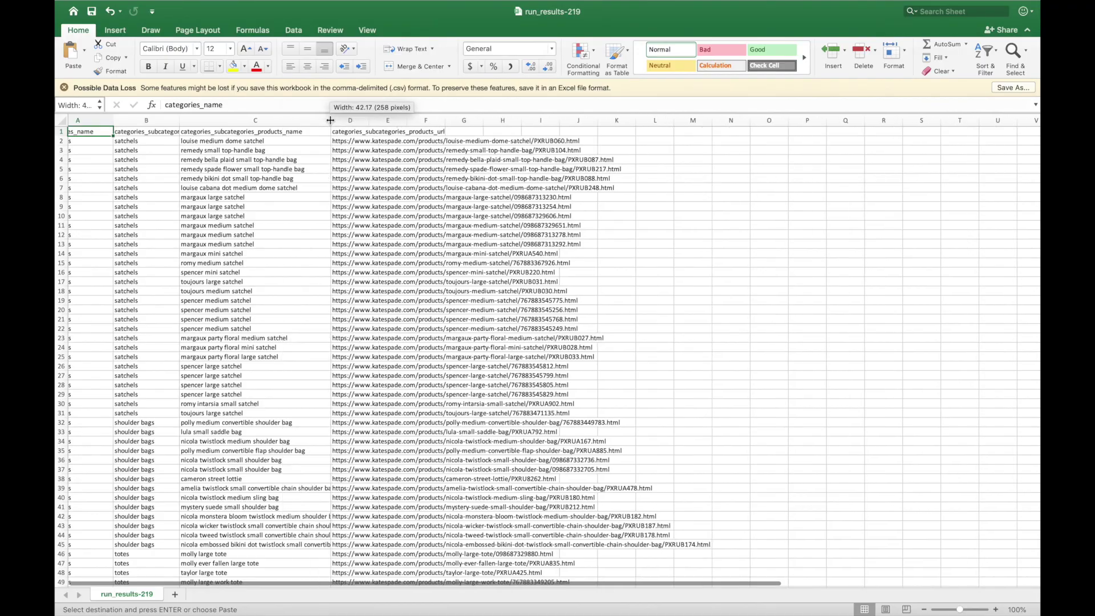
pyautogui.scroll(-17, 307, 279)
pyautogui.hscroll(-1, 307, 279)
pyautogui.scroll(-15, 306, 278)
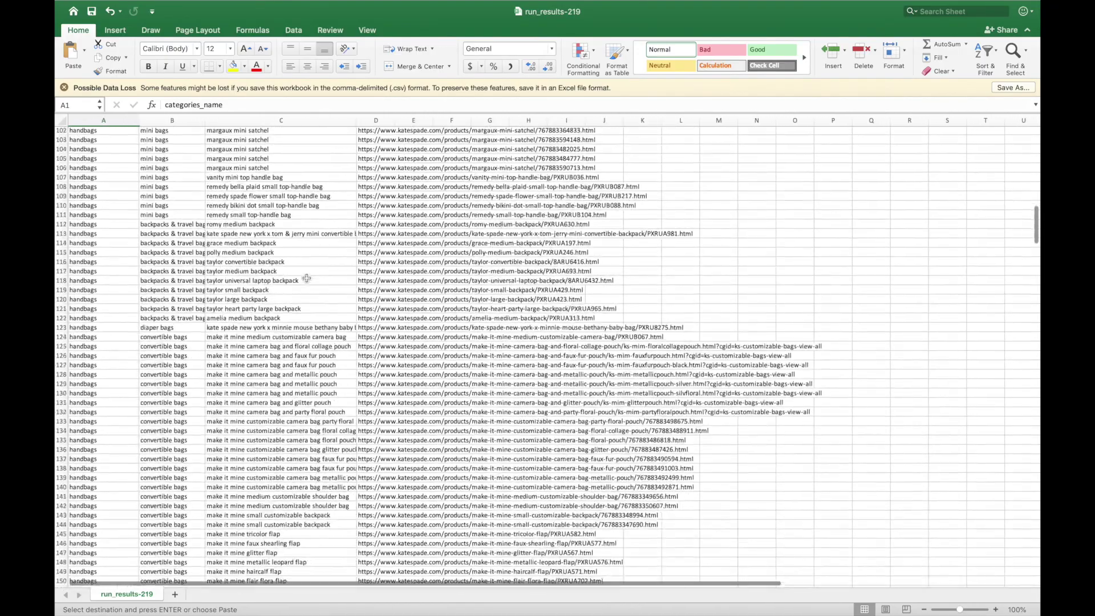
pyautogui.scroll(20, 306, 278)
pyautogui.hscroll(1, 307, 278)
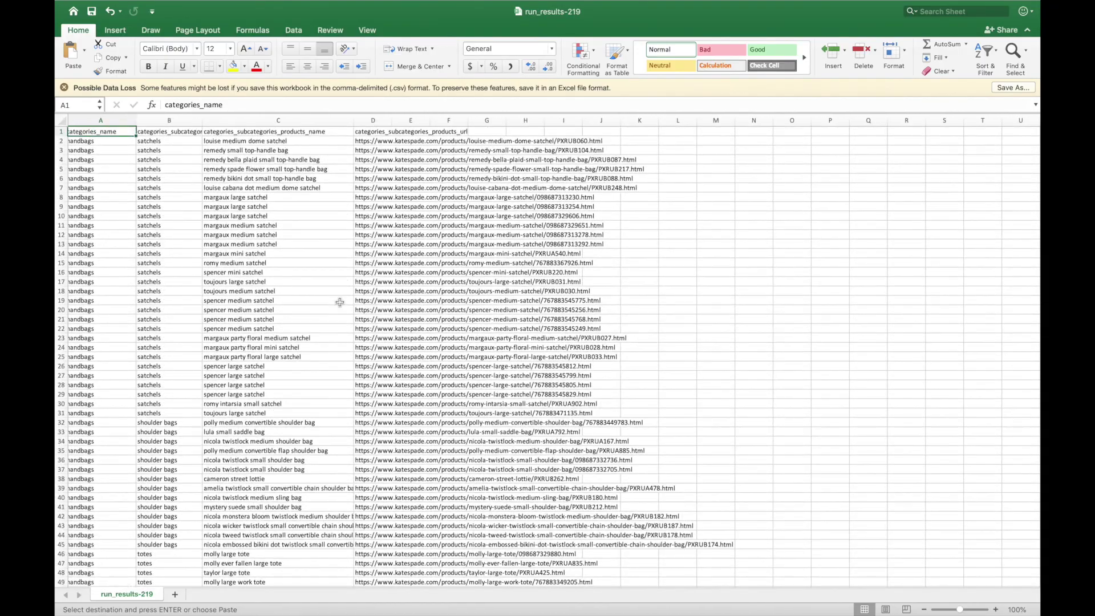